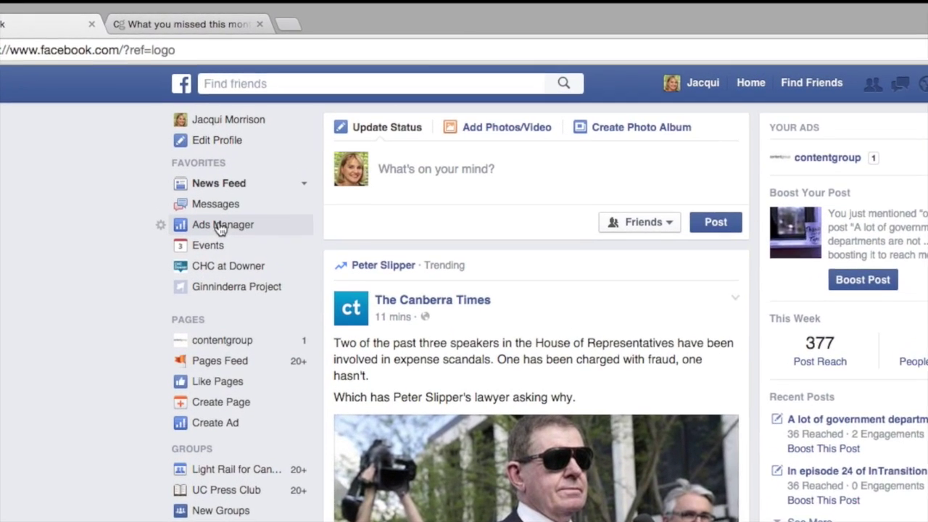
left_click(216, 148)
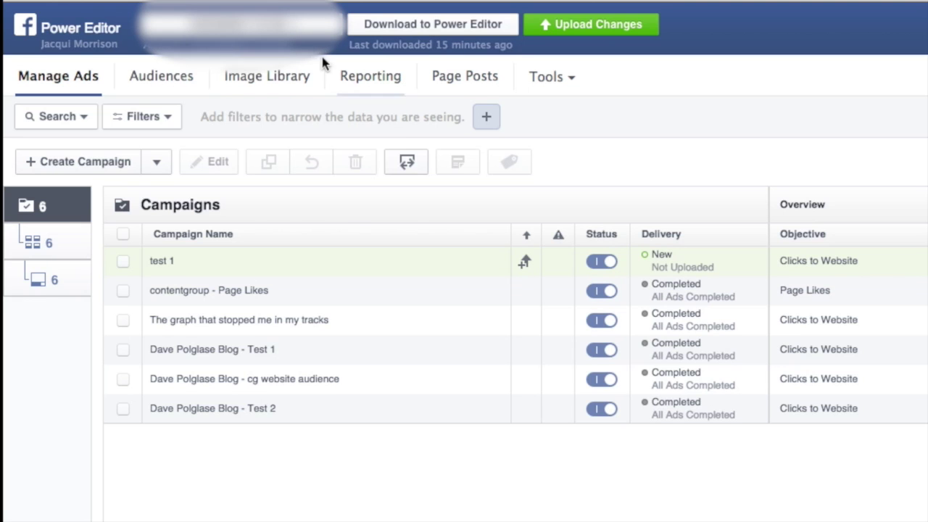
Step: Download all campaigns for the ad account, discarding the unuploaded 'test 1' changes
left_click(370, 30)
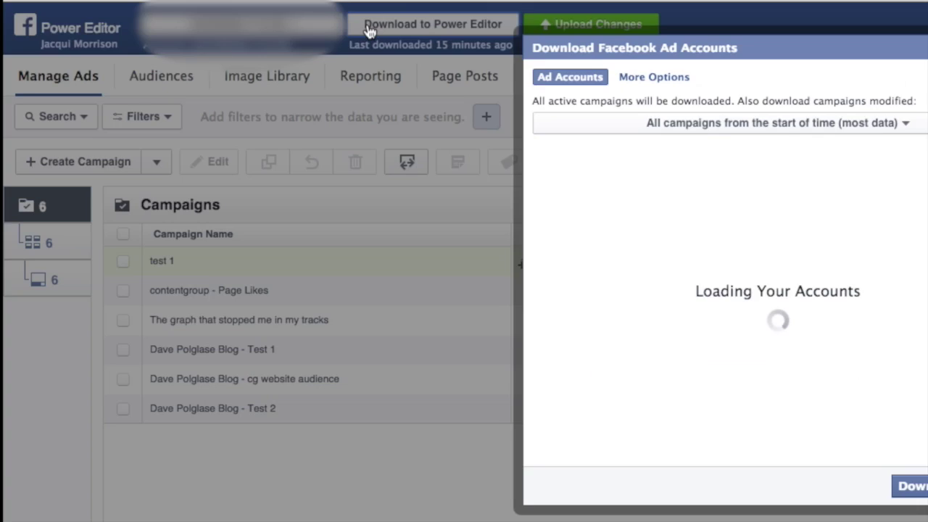
left_click(824, 485)
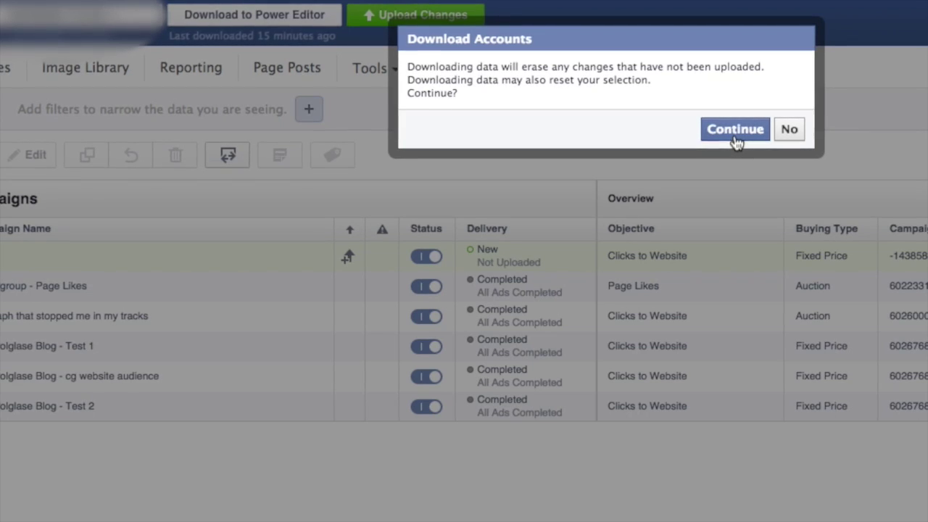
left_click(735, 135)
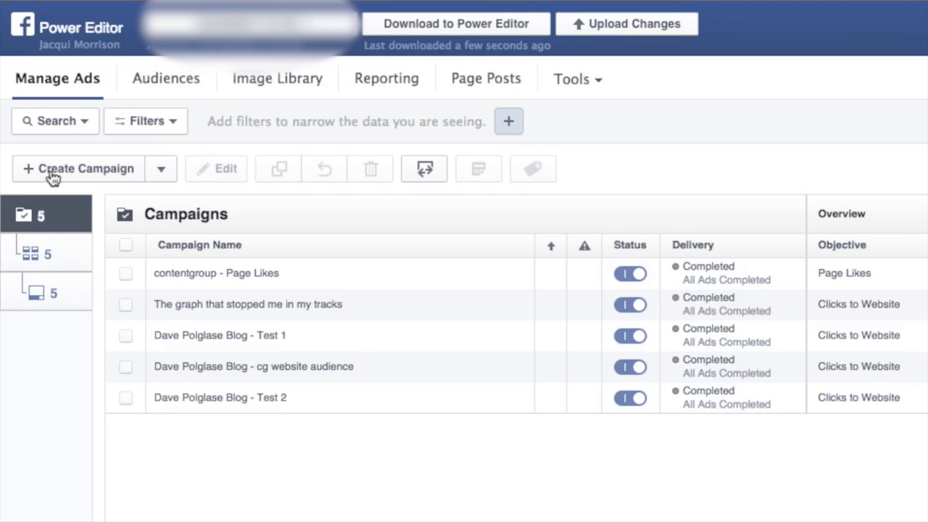
Step: Start a new campaign named 'test 1' with Fixed Price buying and the Clicks to Website objective
left_click(52, 175)
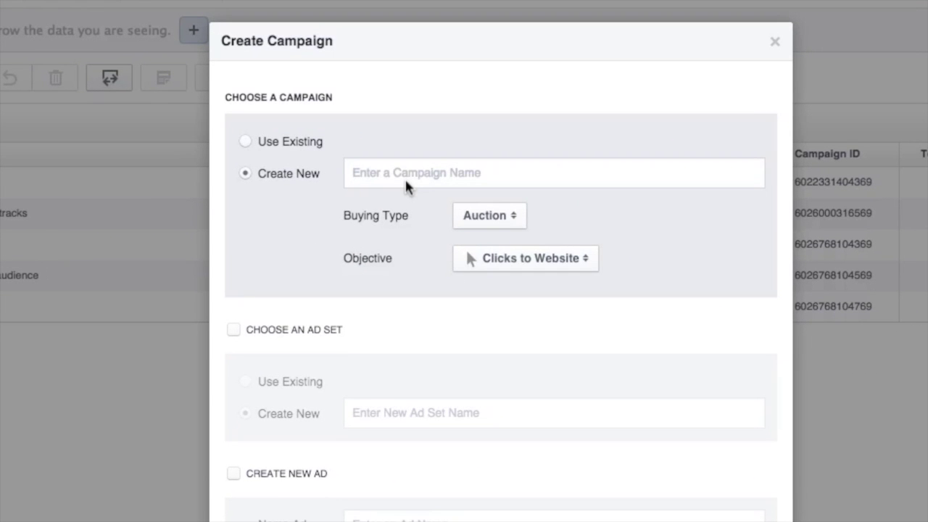
type("test 1")
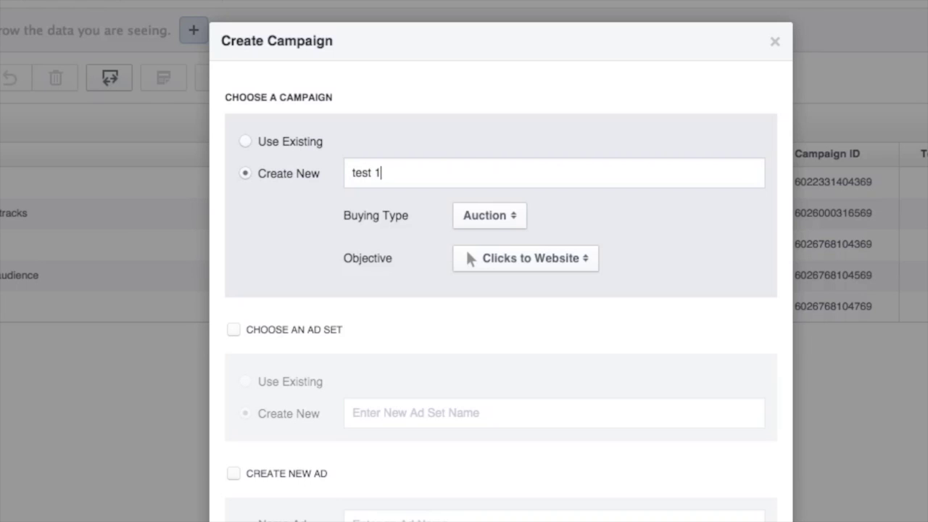
left_click(476, 220)
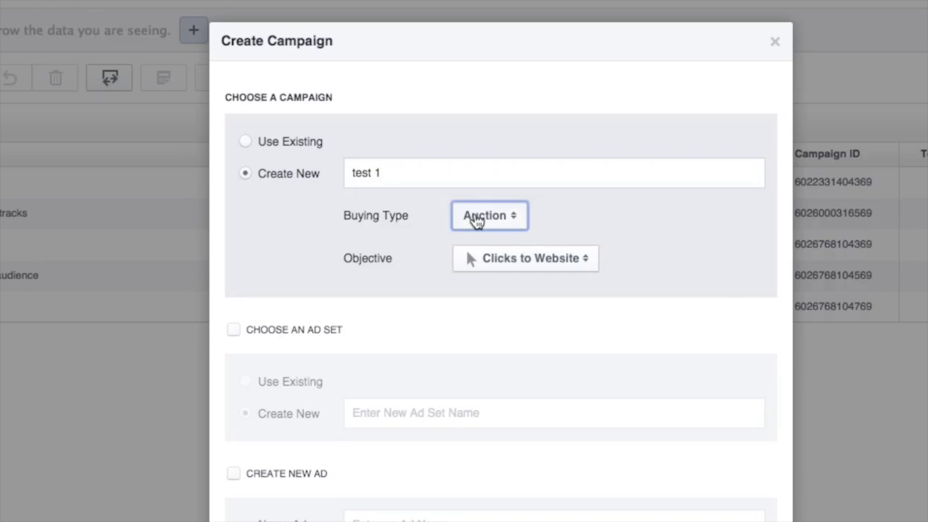
left_click(471, 240)
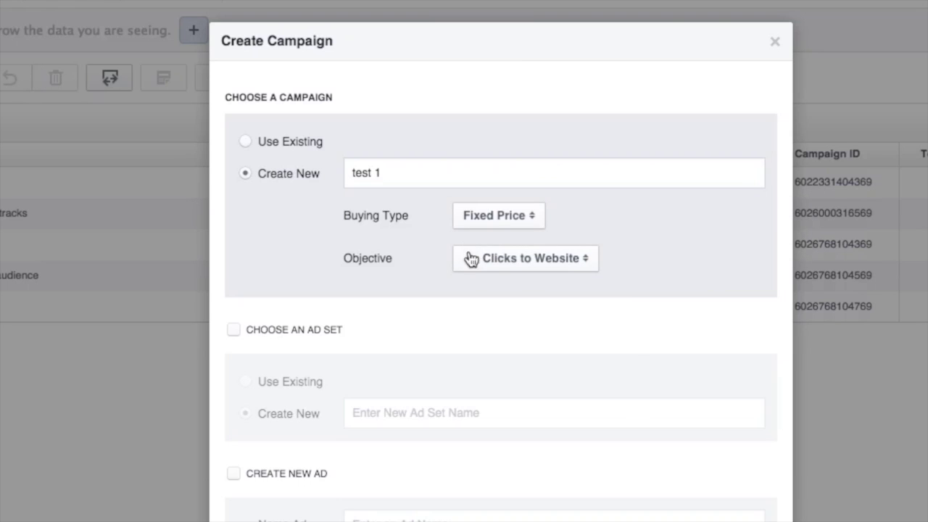
left_click(493, 265)
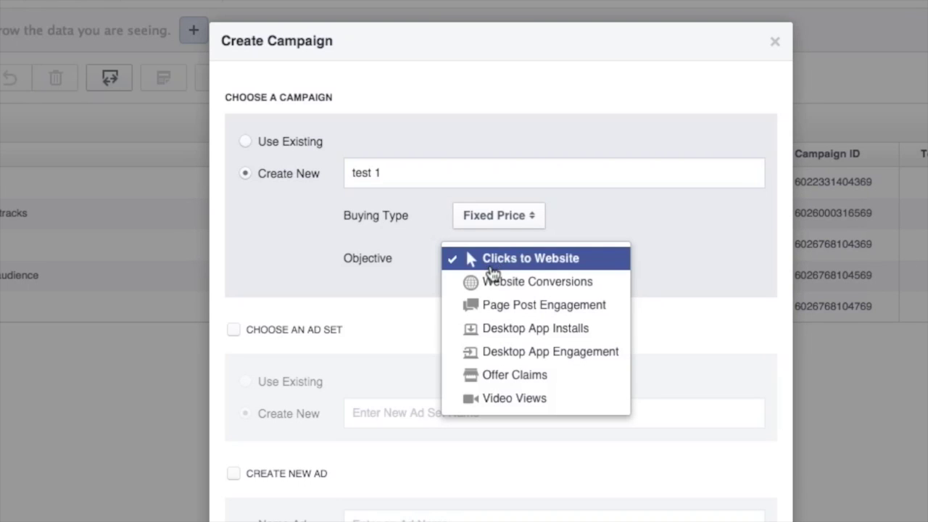
left_click(500, 267)
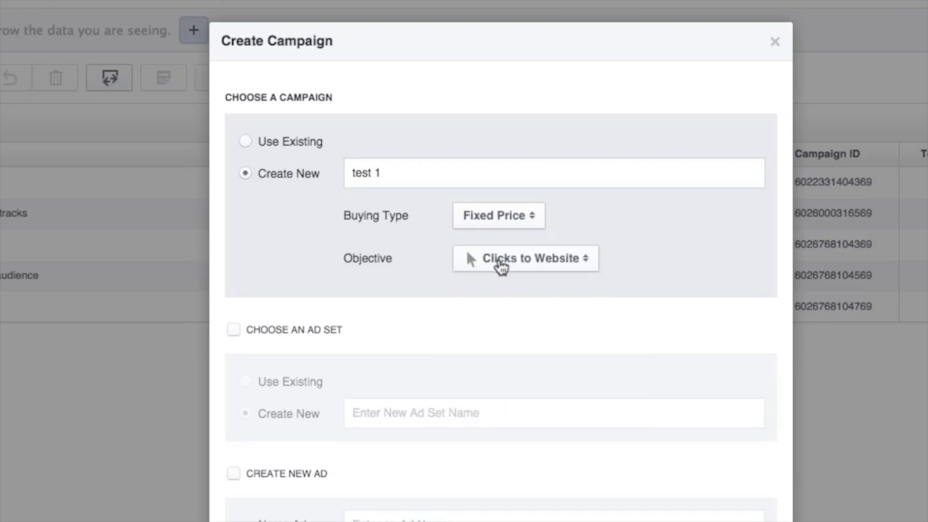
Step: Include a new ad set and ad, each named 'test 1', and create them
left_click(234, 330)
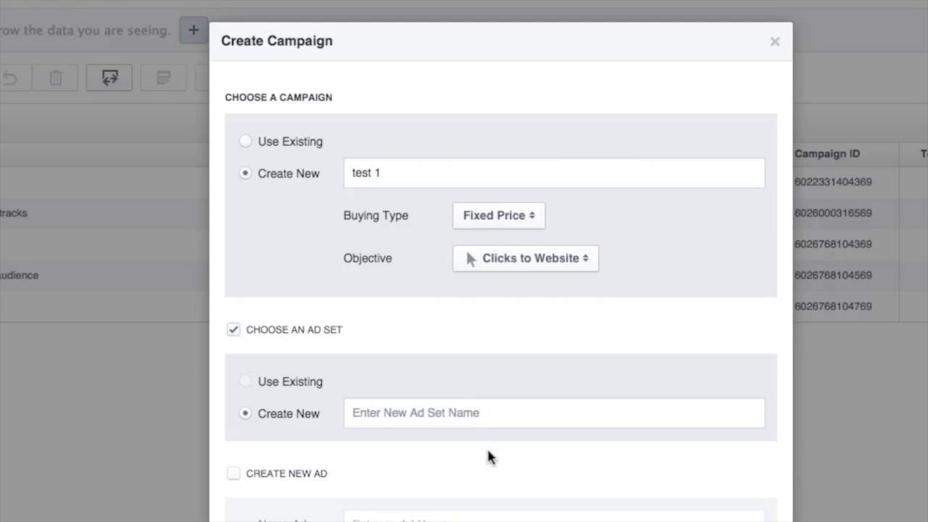
left_click(481, 412)
type("test1")
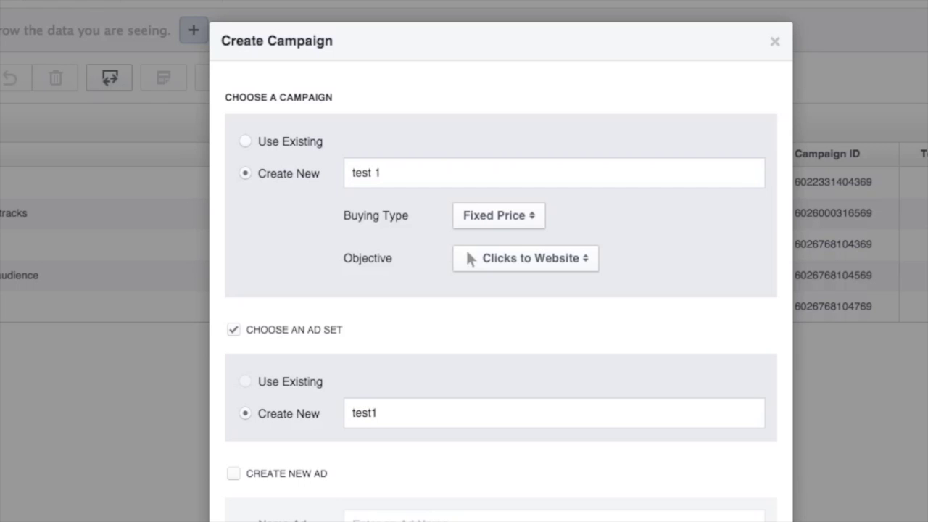
key("BackSpace")
type("1")
scroll(369, 476, "down", 2)
left_click(265, 413)
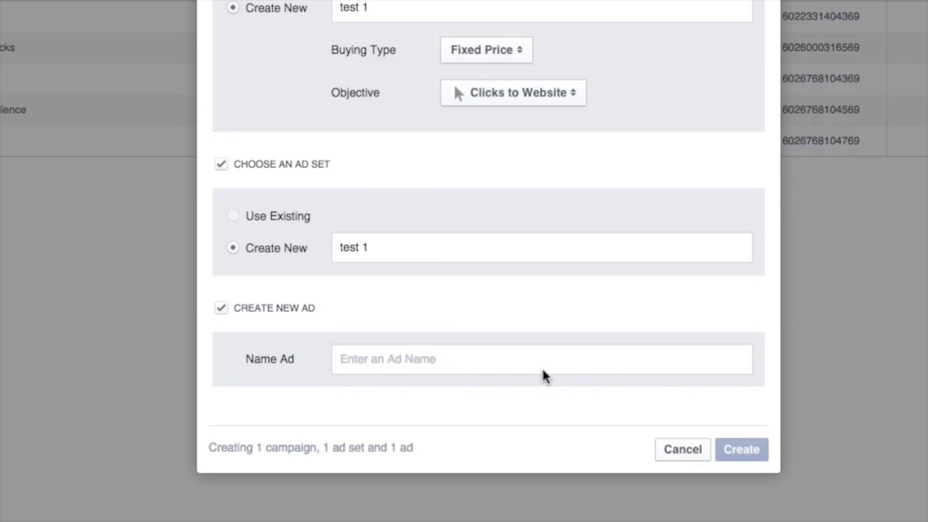
type("test 1")
left_click(724, 451)
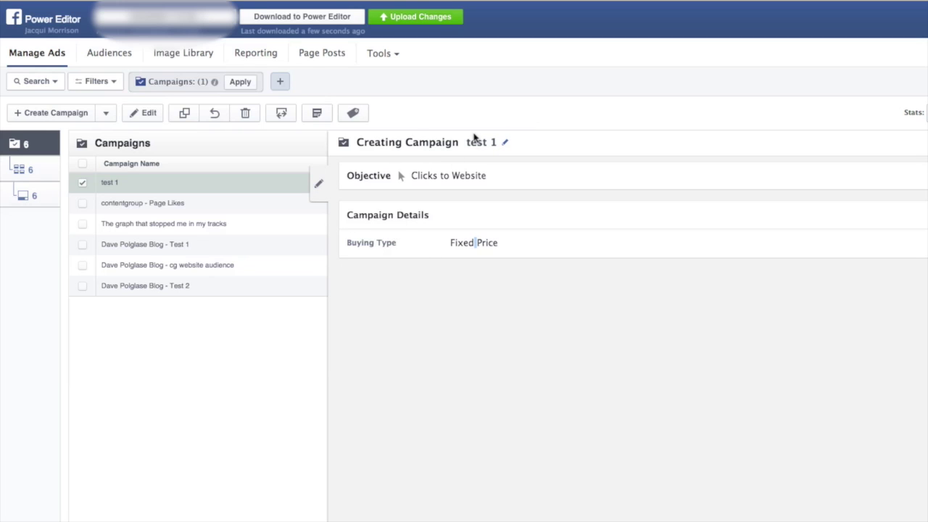
Step: In the Ad Sets view, change the ad set budget from 350.00 to 1000.00
left_click(19, 171)
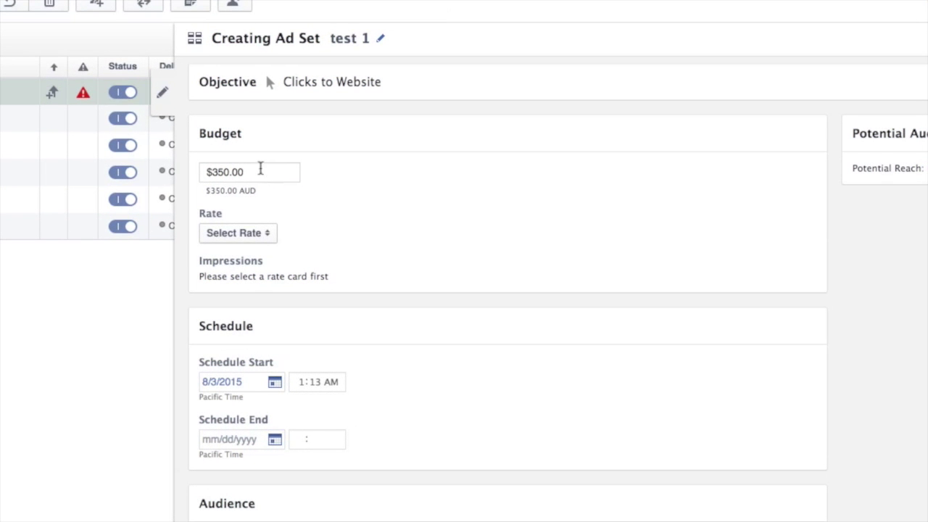
double_click(256, 172)
left_click(256, 172)
double_click(255, 172)
type("1000.00")
left_click(268, 233)
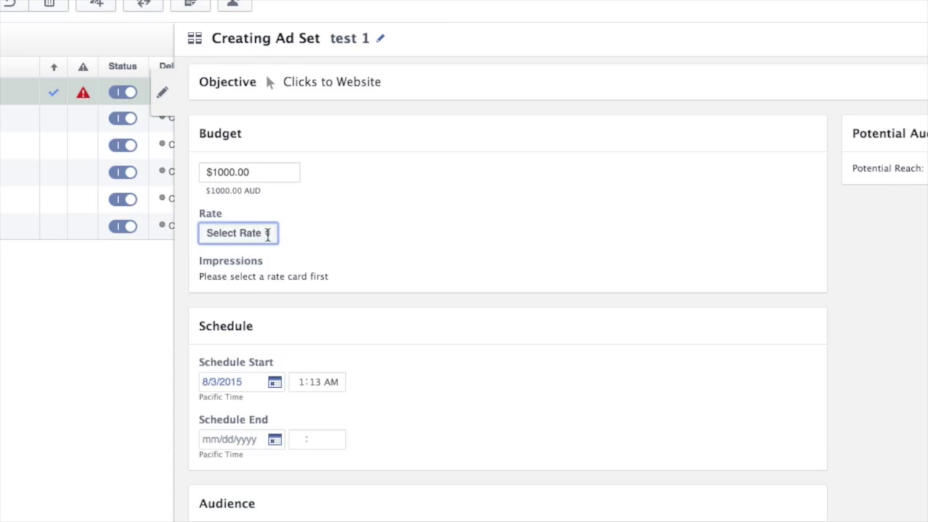
left_click(353, 257)
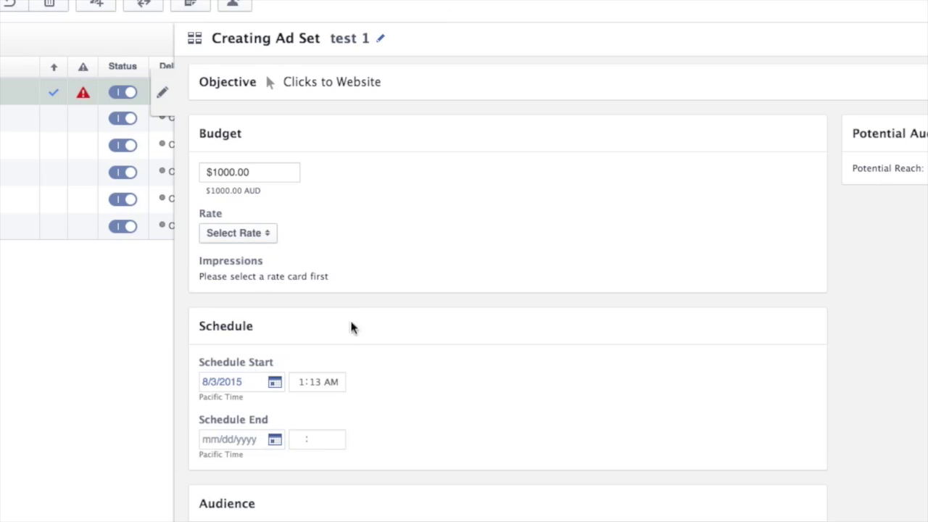
Step: Schedule the ad set from August 10 to September 10, 2015, starting at 12 PM
left_click(239, 388)
scroll(303, 442, "down", 2)
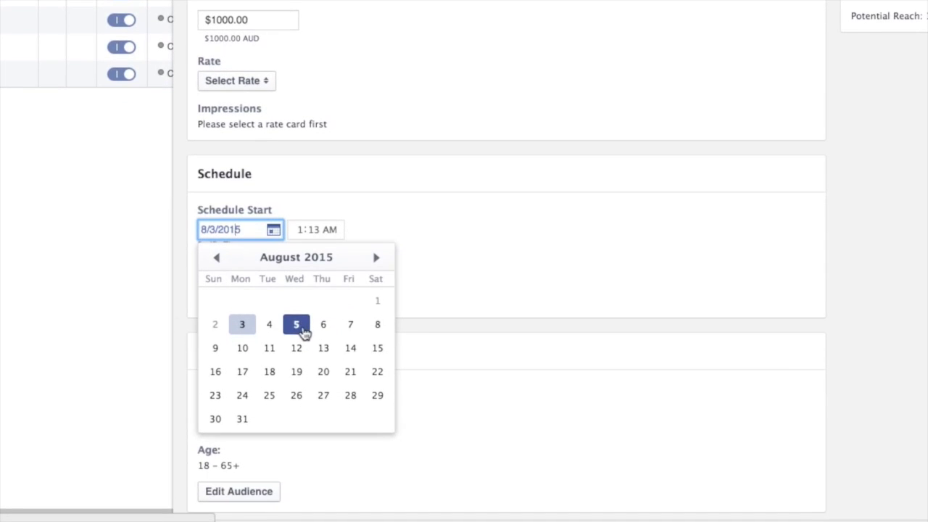
left_click(246, 349)
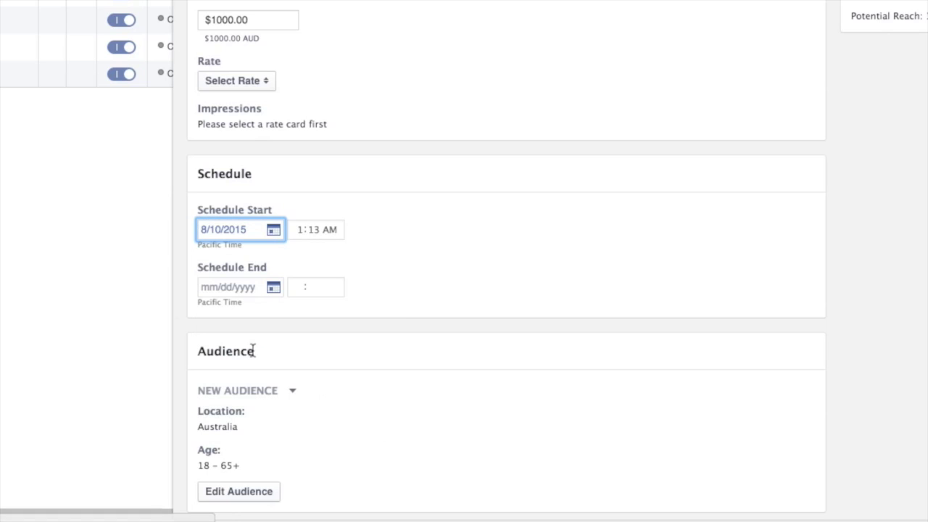
left_click(274, 288)
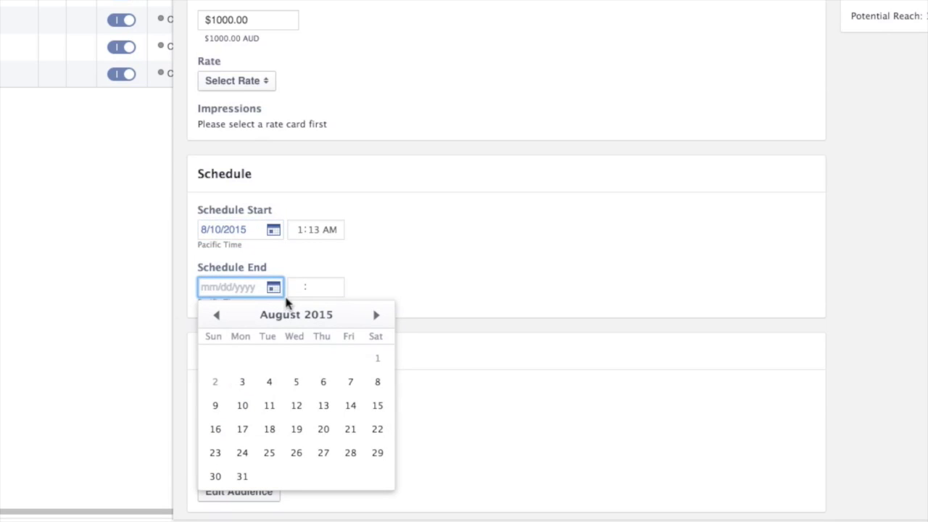
left_click(376, 317)
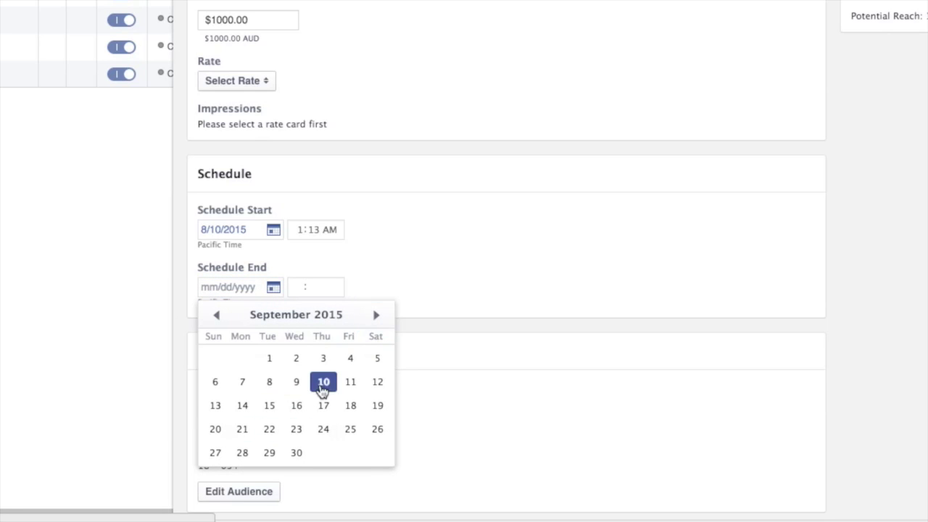
left_click(324, 382)
left_click(301, 233)
key("Down")
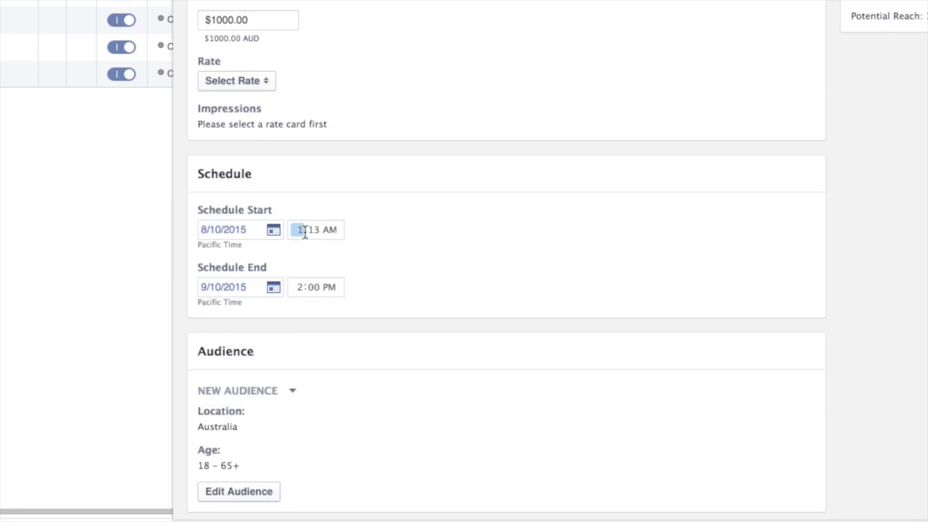
left_click(332, 230)
key("Up")
scroll(322, 316, "down", 4)
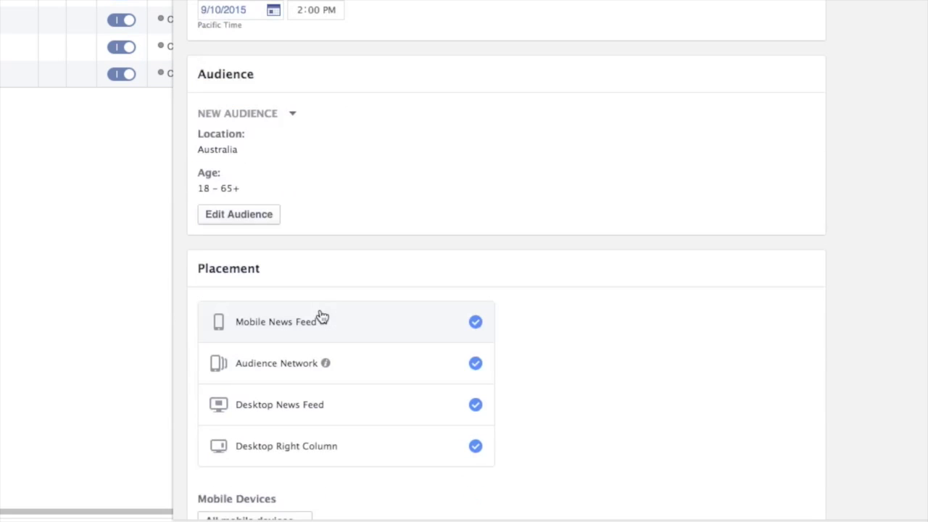
Step: Open Edit Audience from the ad set's Audience section
left_click(259, 218)
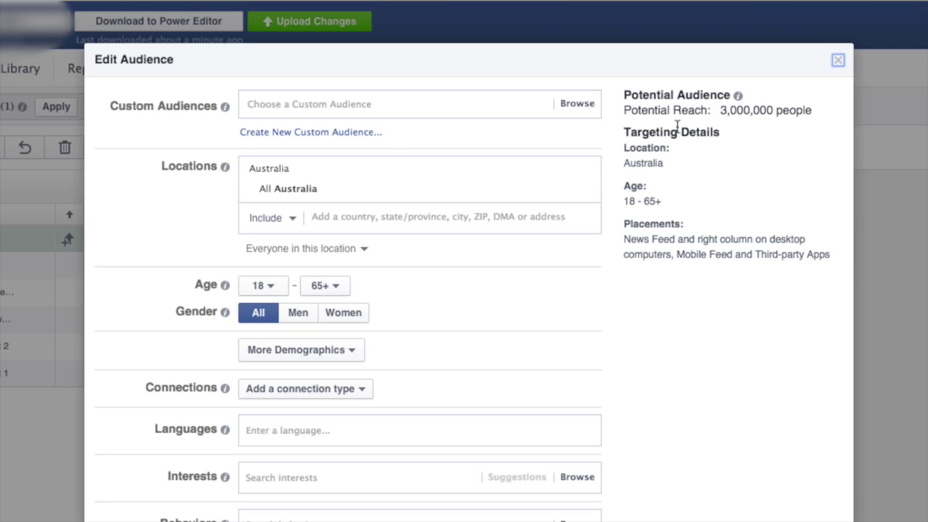
Step: Set the audience minimum age to 40 and maximum age to 60
left_click(278, 294)
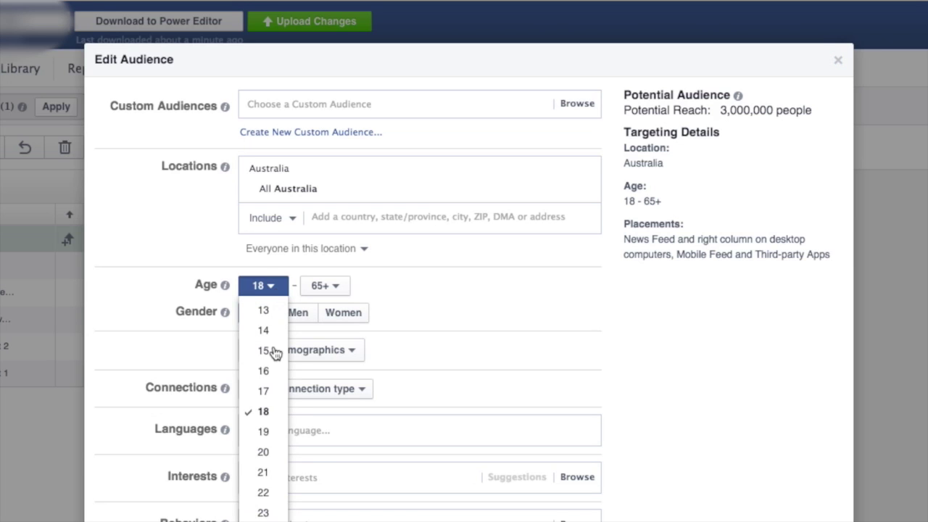
scroll(269, 352, "down", 10)
scroll(270, 440, "up", 1)
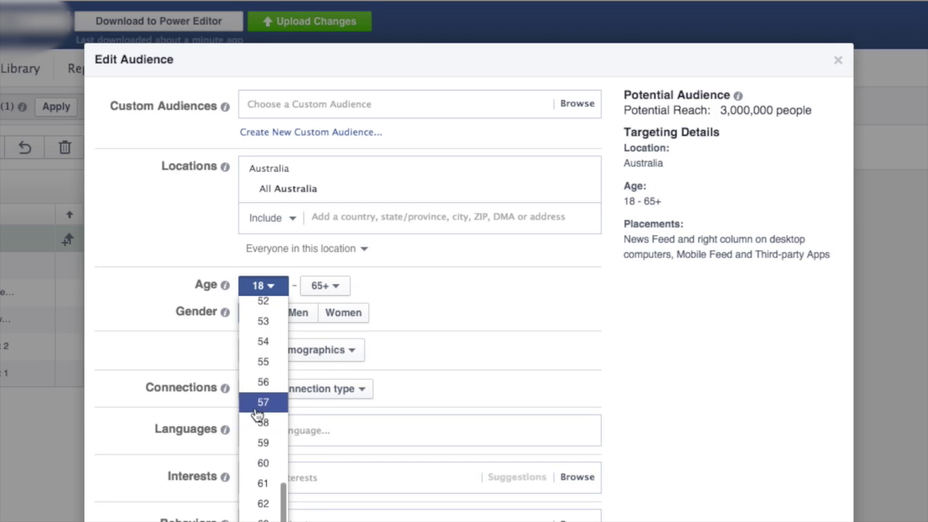
scroll(254, 373, "up", 10)
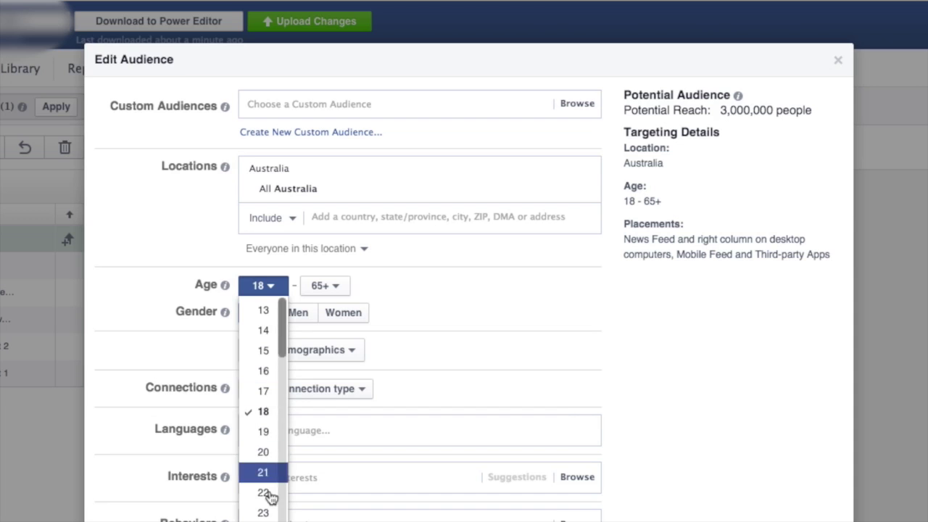
scroll(269, 493, "down", 9)
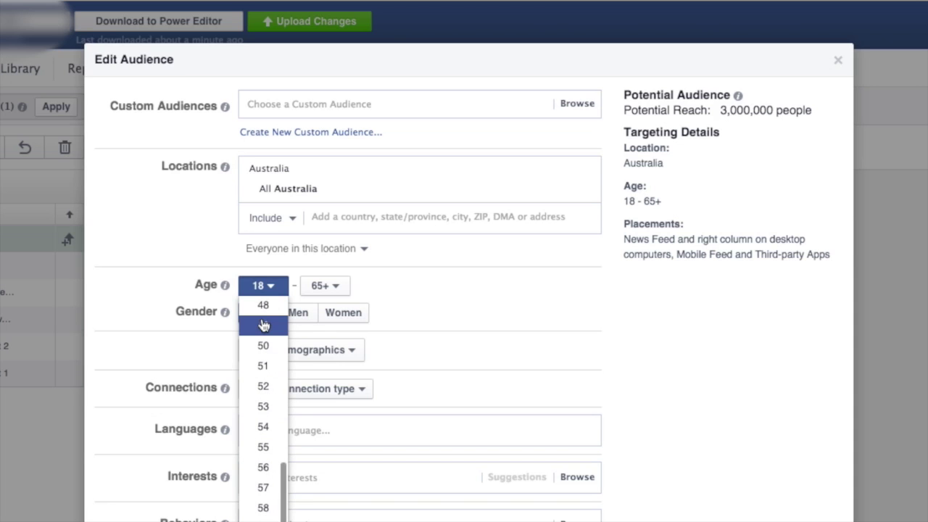
scroll(263, 323, "up", 1)
scroll(263, 324, "up", 2)
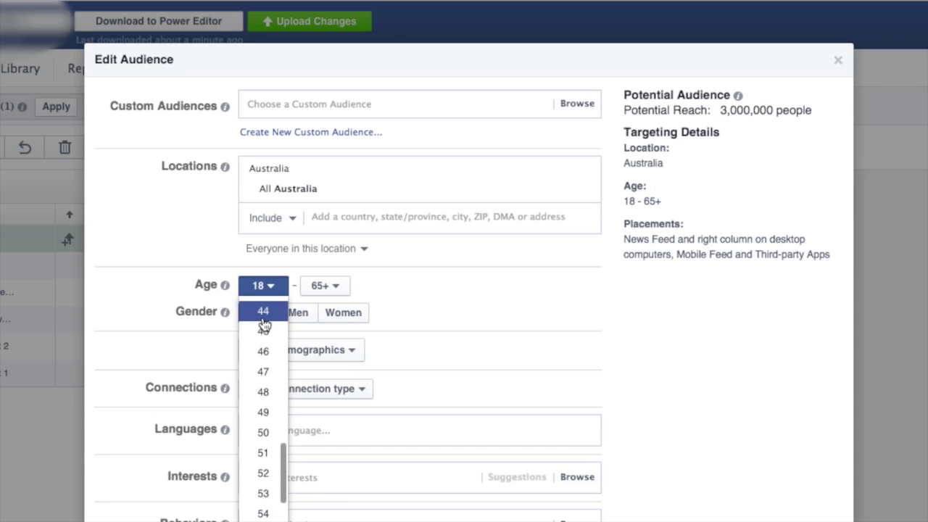
scroll(264, 325, "up", 2)
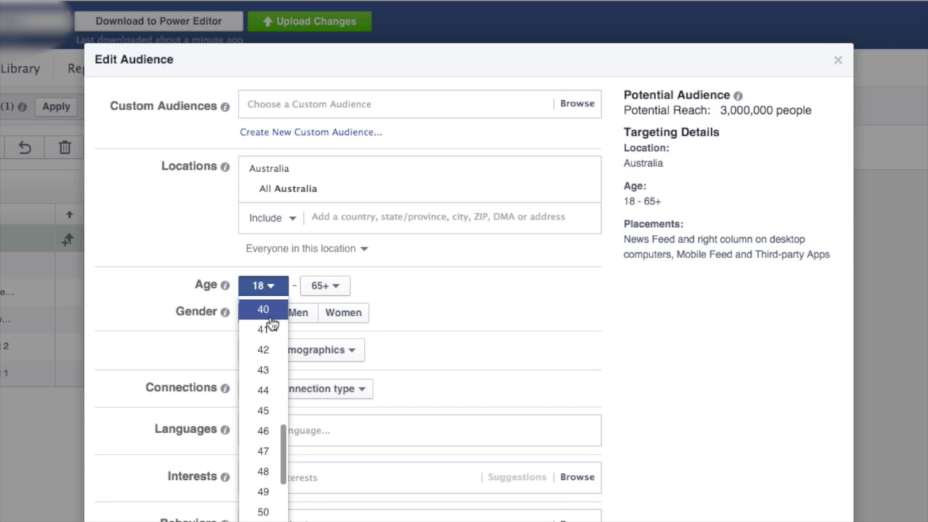
left_click(265, 313)
left_click(325, 288)
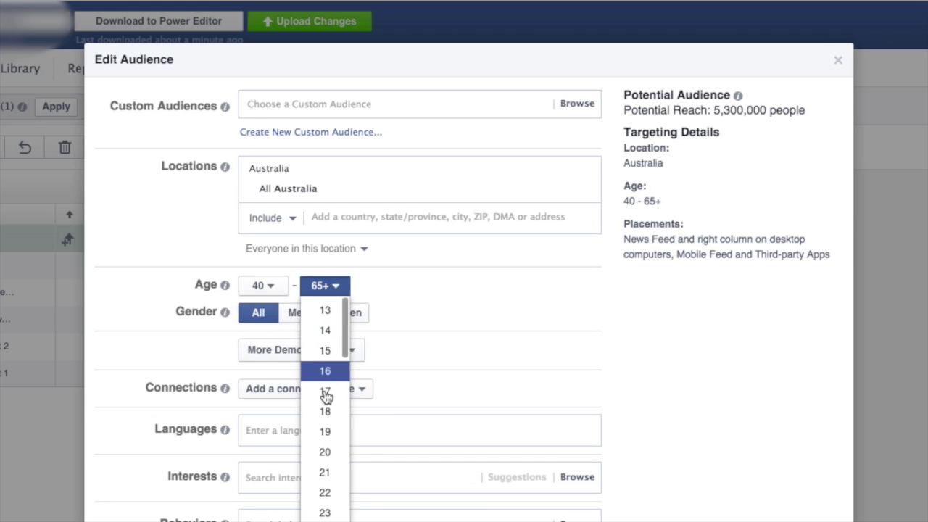
scroll(319, 410, "down", 10)
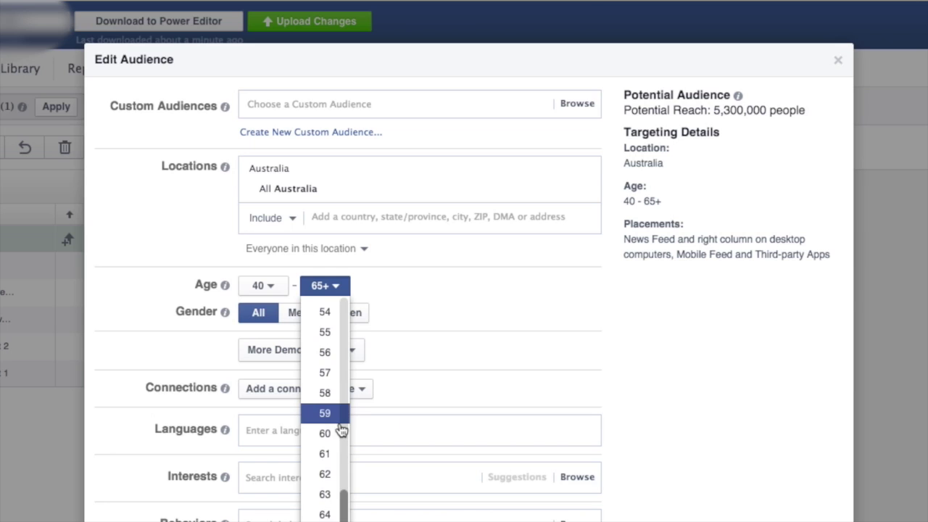
left_click(330, 433)
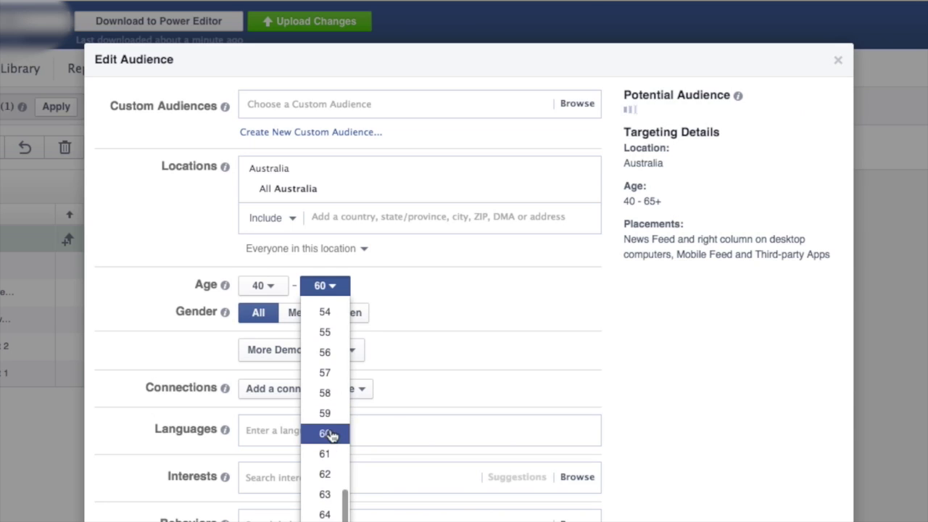
left_click(276, 290)
scroll(274, 391, "down", 10)
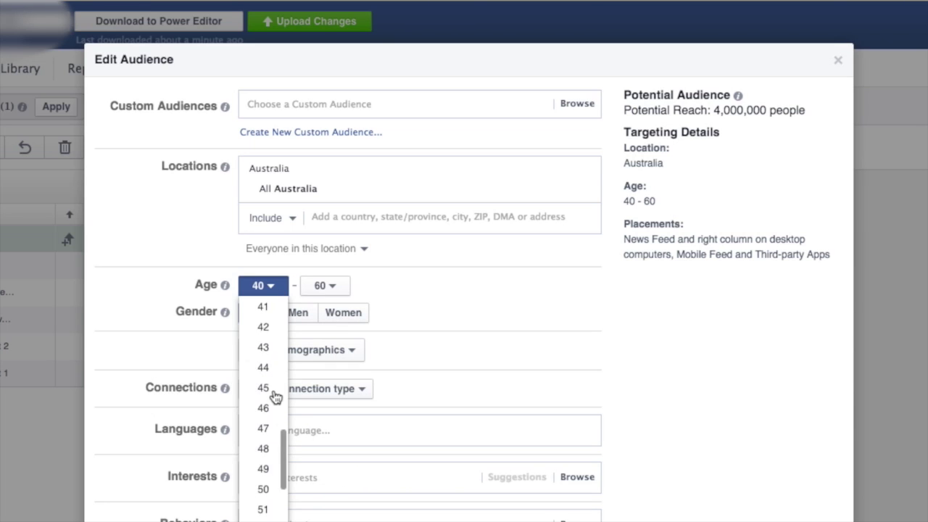
left_click(403, 294)
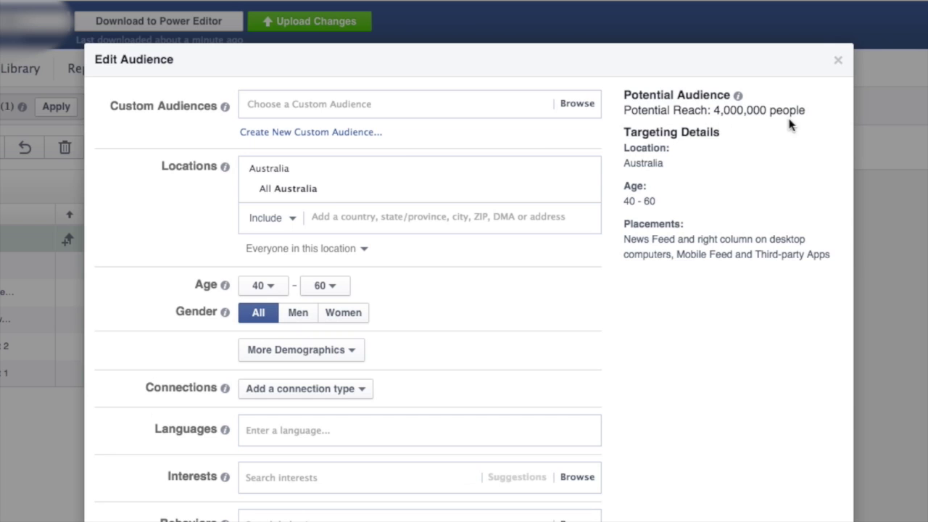
Step: Replace Australia with Canberra as the location and widen its radius to 50 miles
left_click(326, 218)
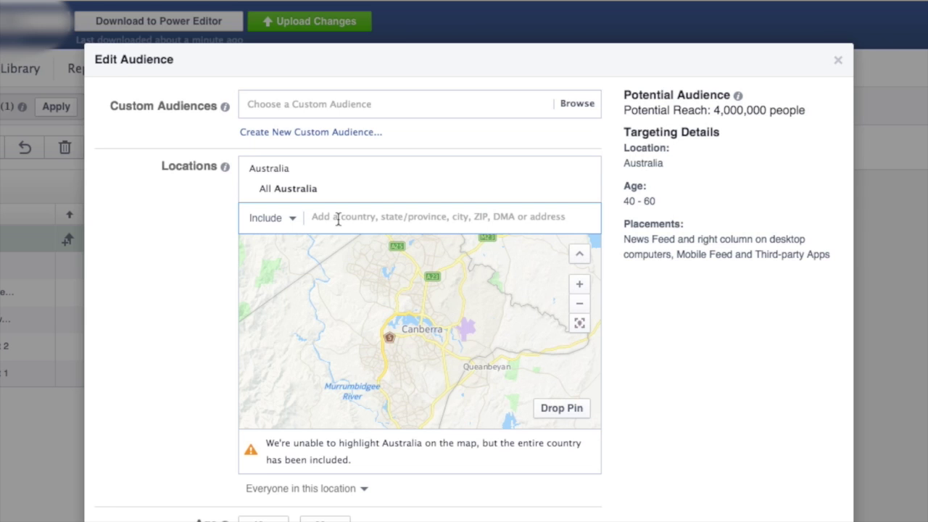
type("canberra")
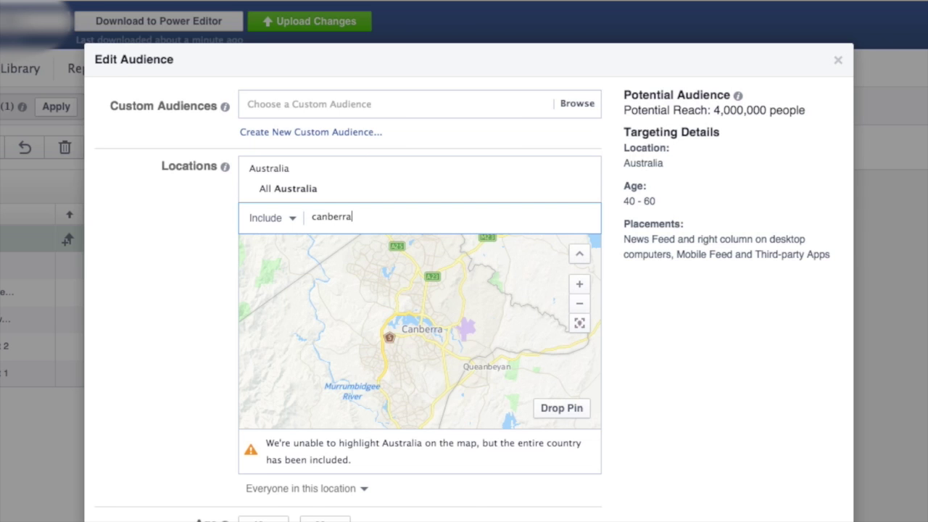
left_click(414, 245)
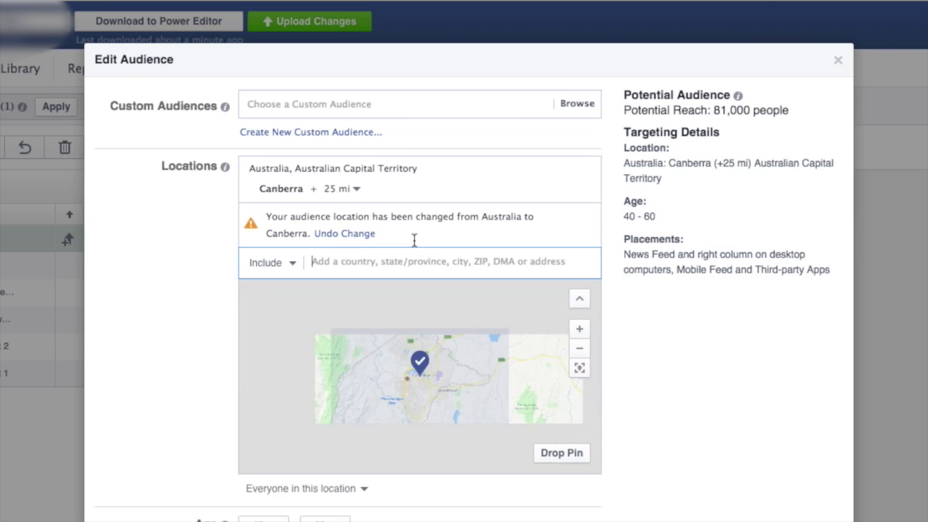
left_click(355, 189)
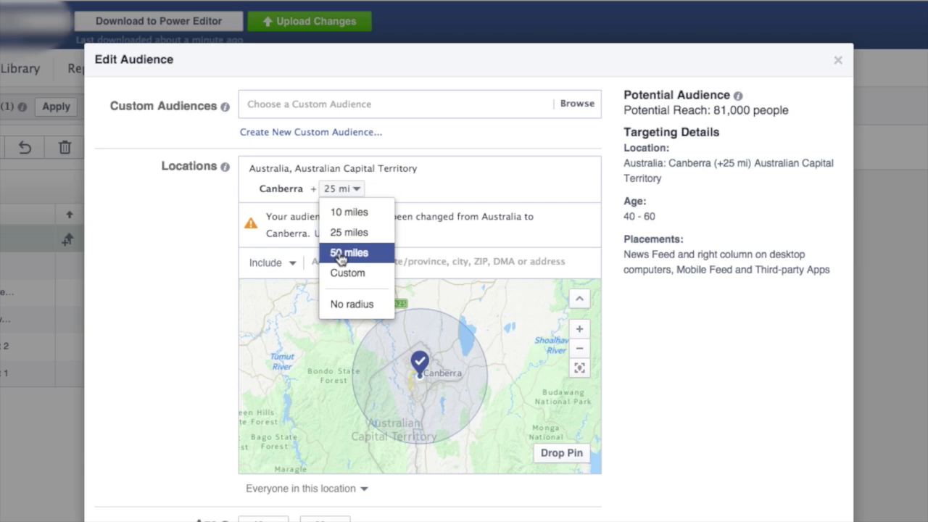
left_click(348, 252)
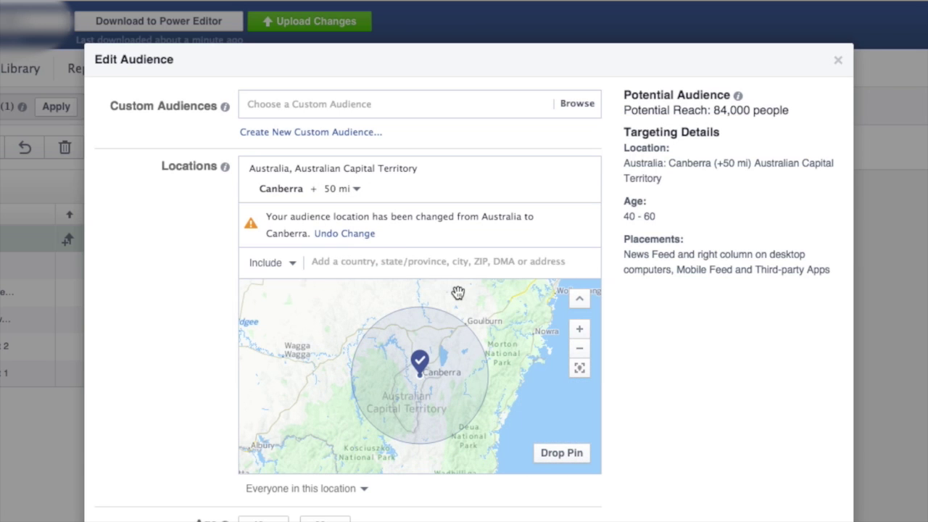
Step: Add Sydney and Melbourne as further targeted locations
left_click(373, 260)
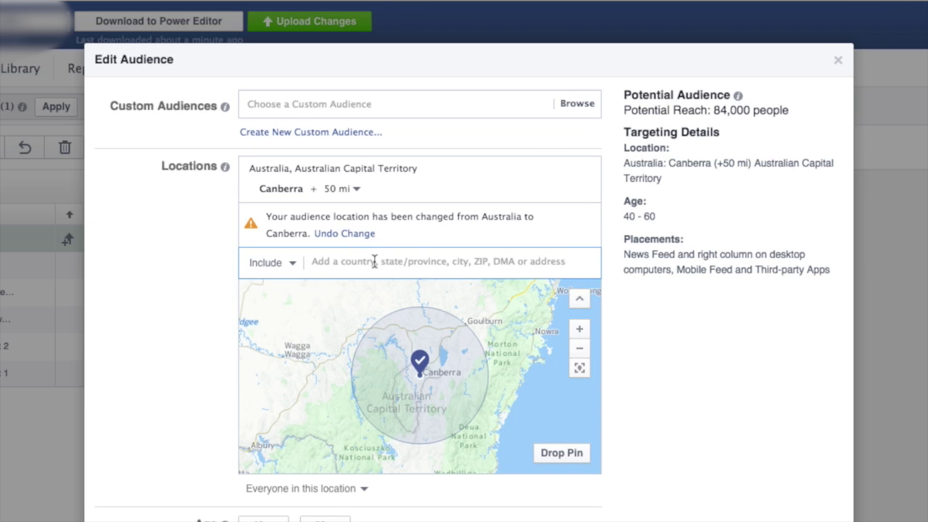
type("sydney")
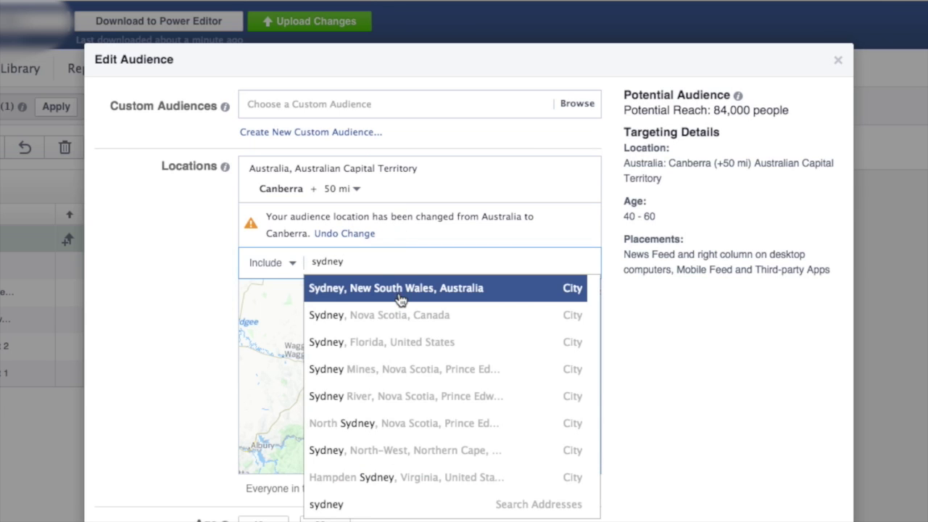
left_click(400, 290)
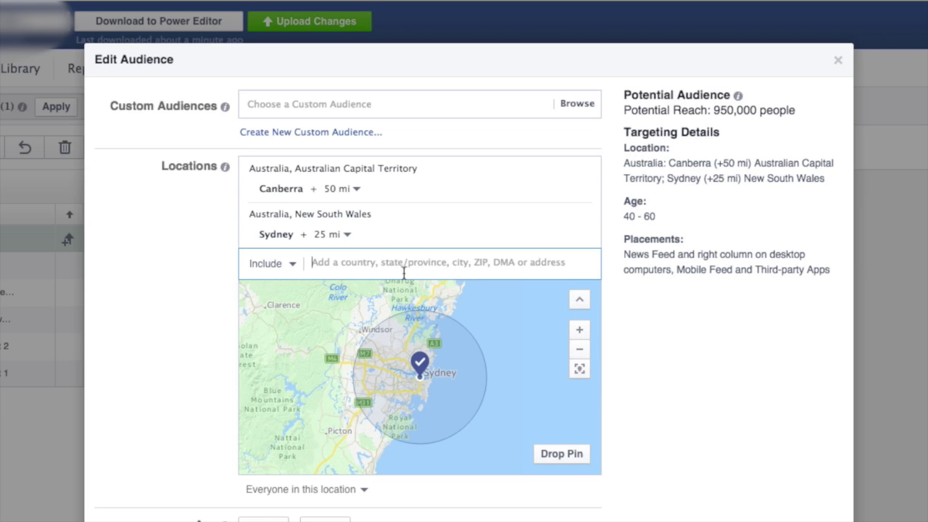
type("melbou")
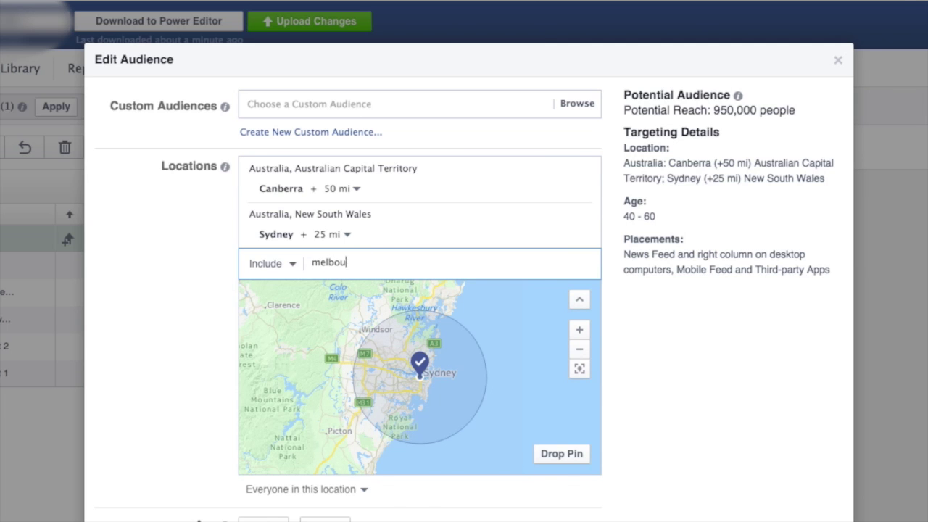
type("rne")
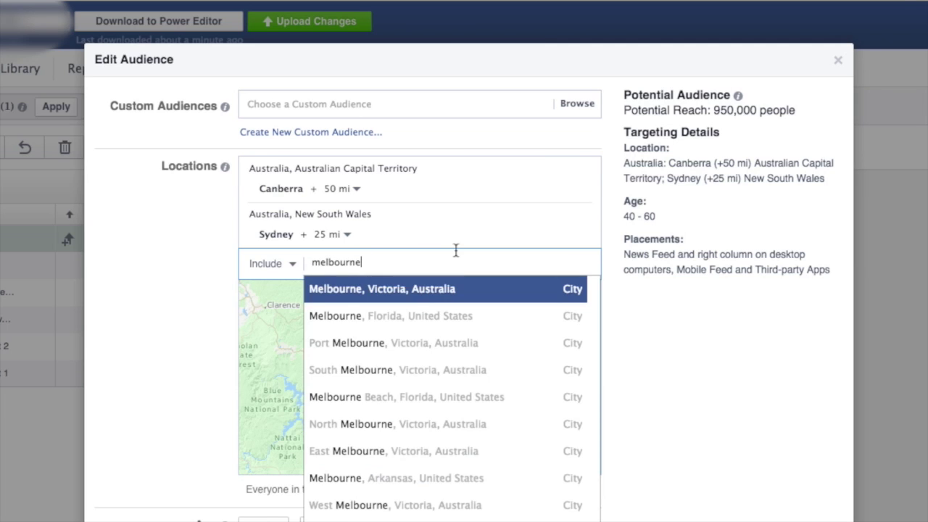
left_click(411, 297)
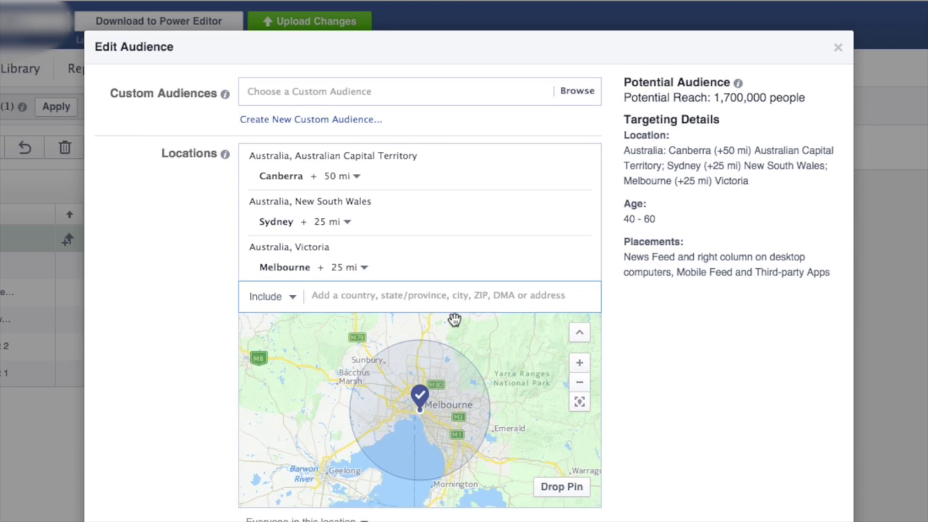
scroll(453, 320, "up", 2)
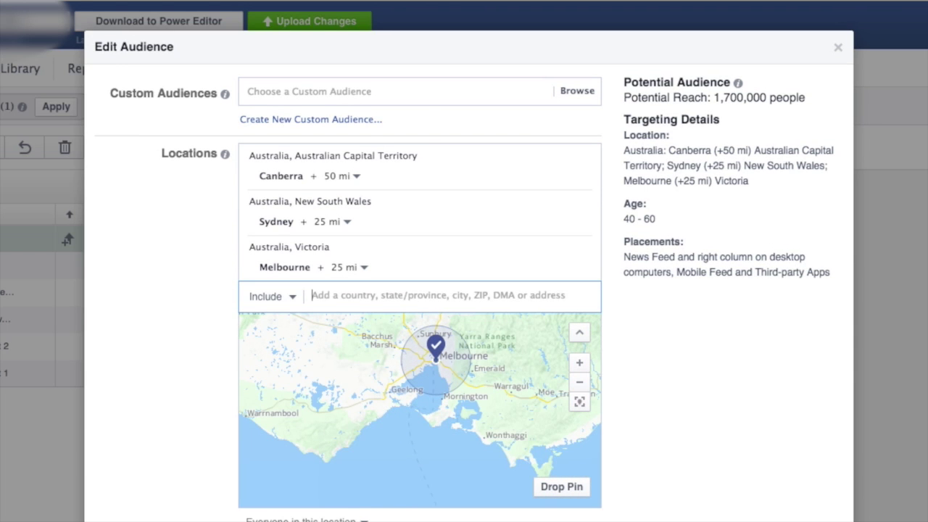
left_click(675, 461)
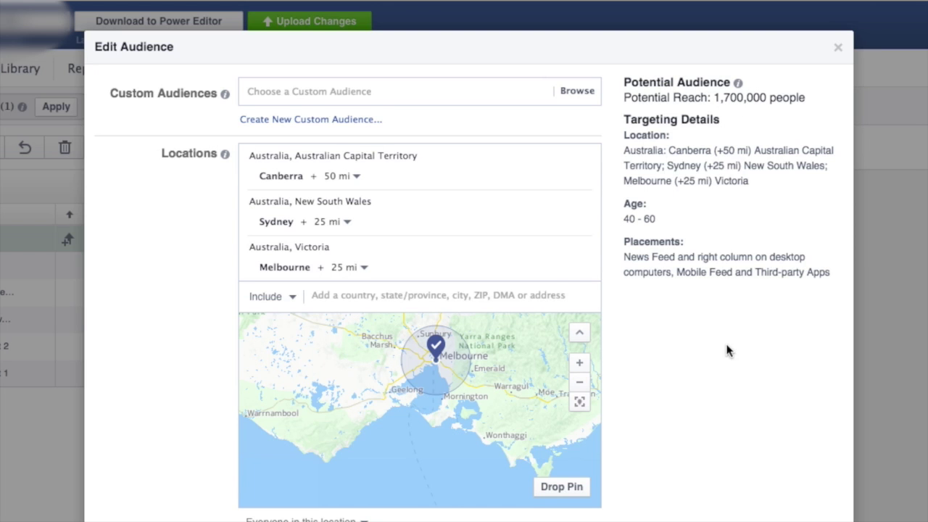
scroll(725, 341, "down", 5)
scroll(404, 420, "down", 5)
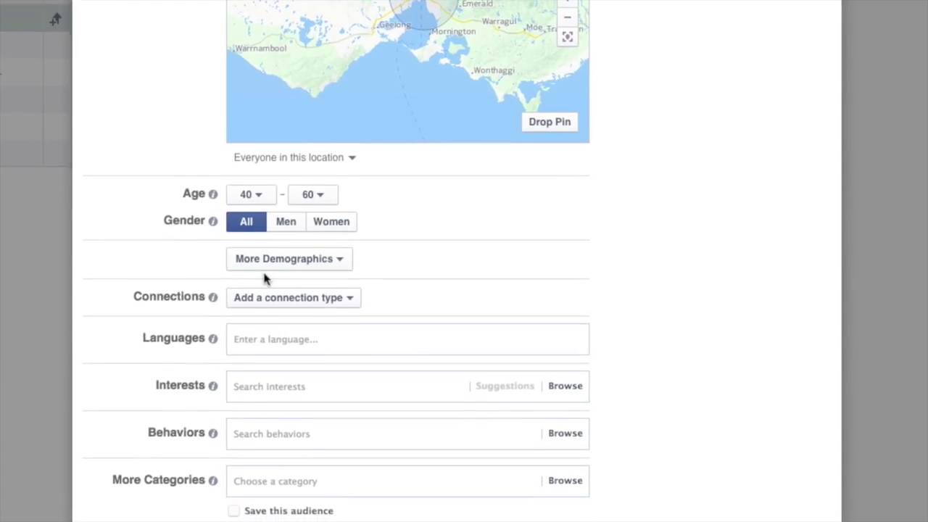
Step: Target employers ACT Government and Australian Government under demographic targeting
left_click(292, 206)
mouse_move(294, 255)
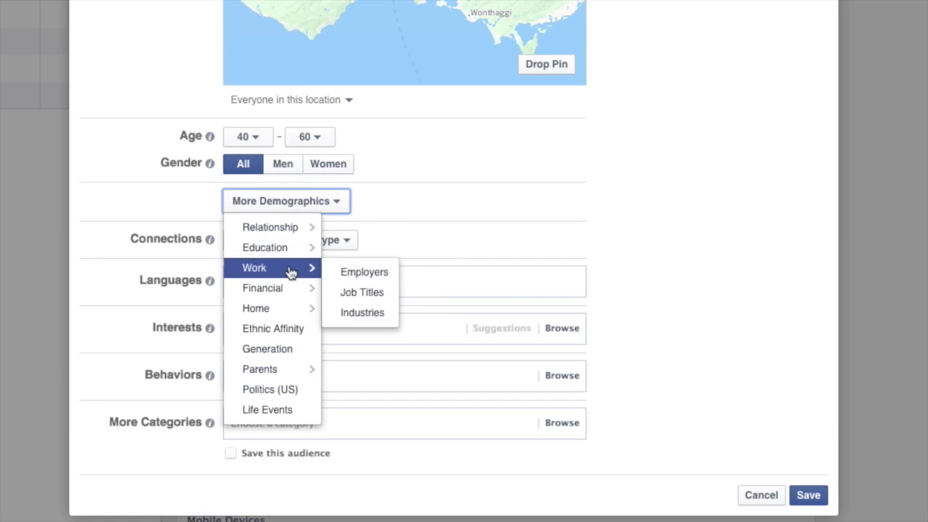
left_click(356, 272)
left_click(310, 170)
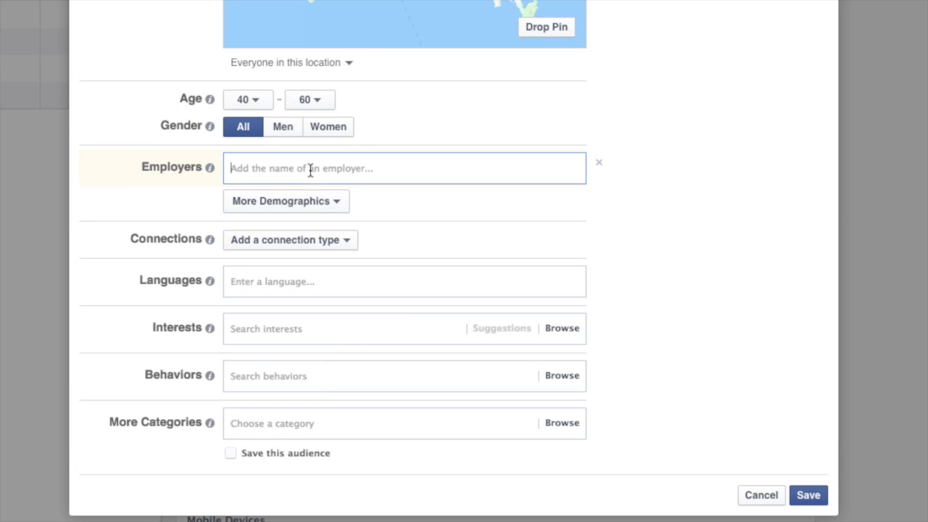
type("government")
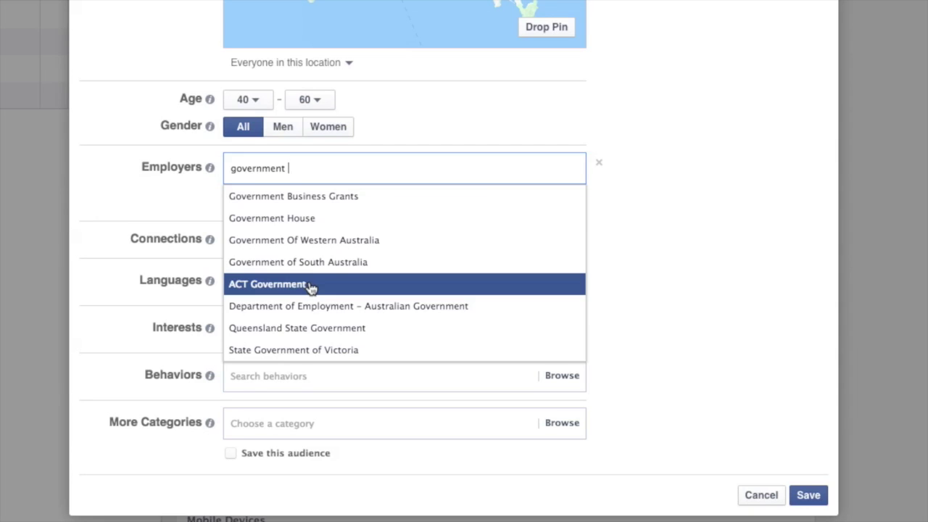
left_click(310, 286)
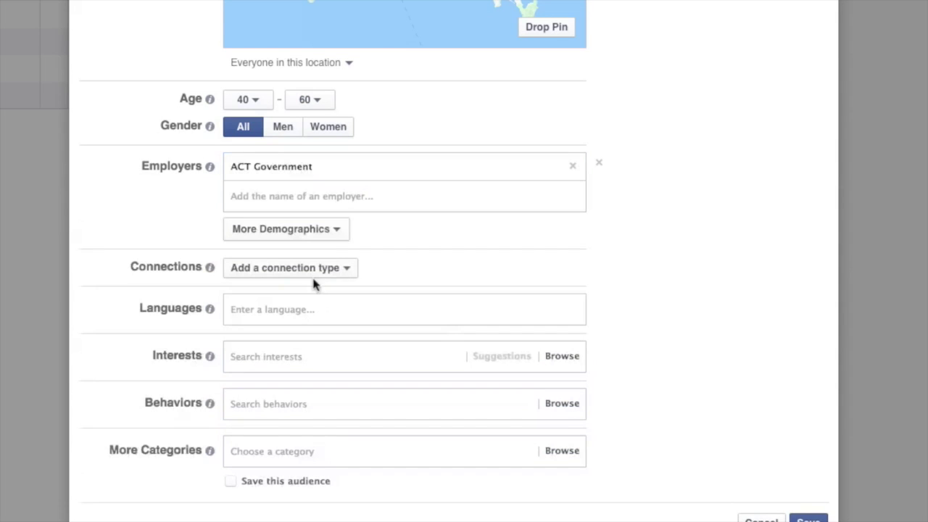
left_click(326, 201)
type("australian gov")
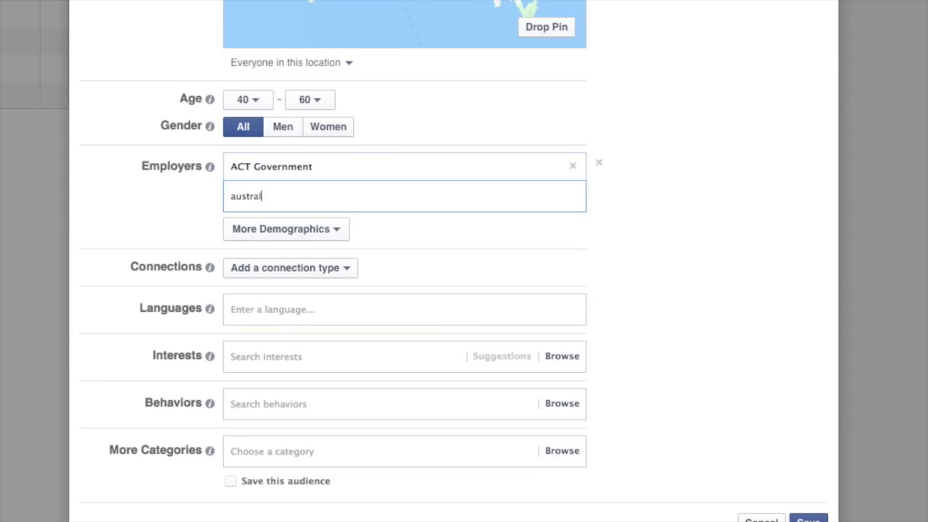
left_click(265, 222)
left_click(313, 221)
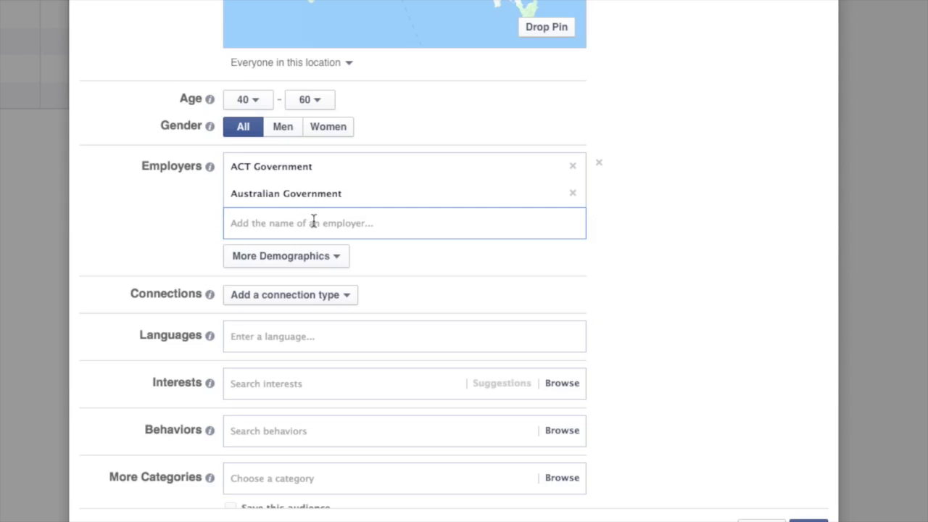
Step: Add a Facebook Pages connection type excluding people who already like your Page
left_click(307, 296)
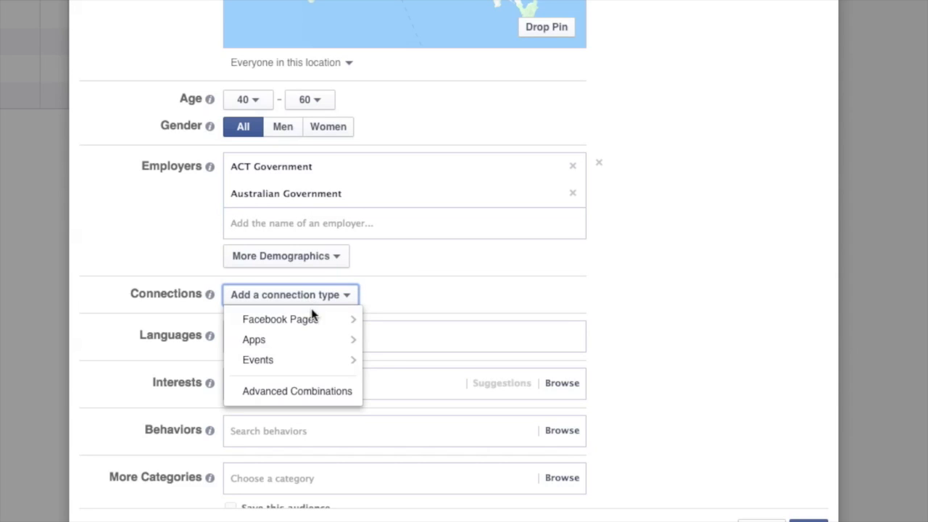
mouse_move(308, 322)
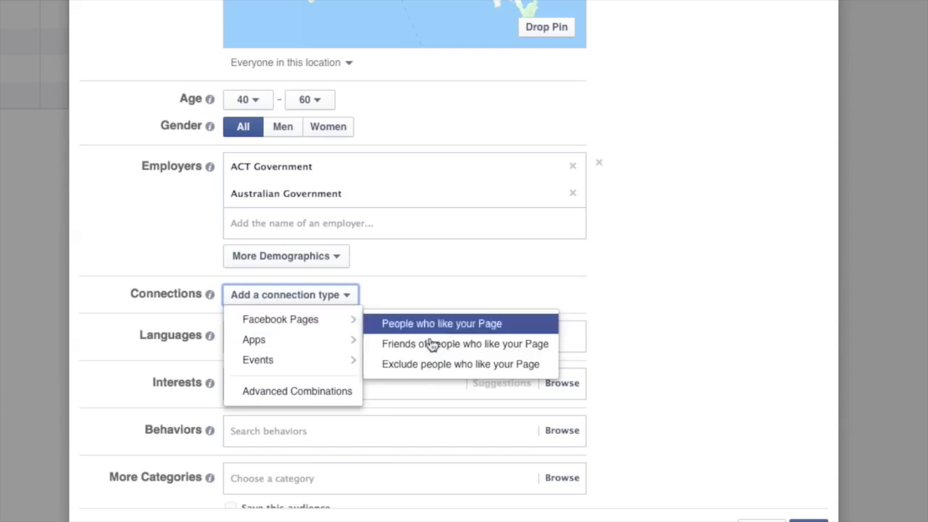
left_click(427, 366)
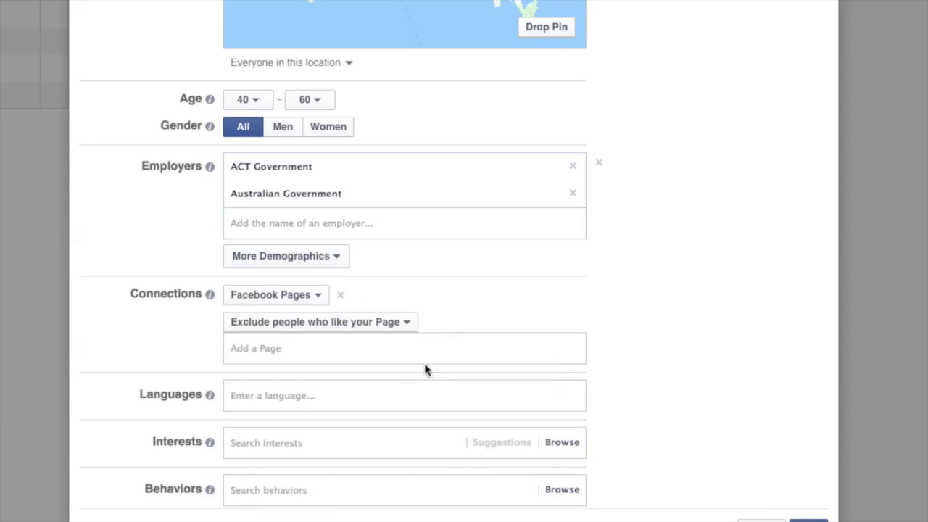
Step: Target speakers of English (All) as the audience language
scroll(327, 348, "down", 3)
left_click(283, 282)
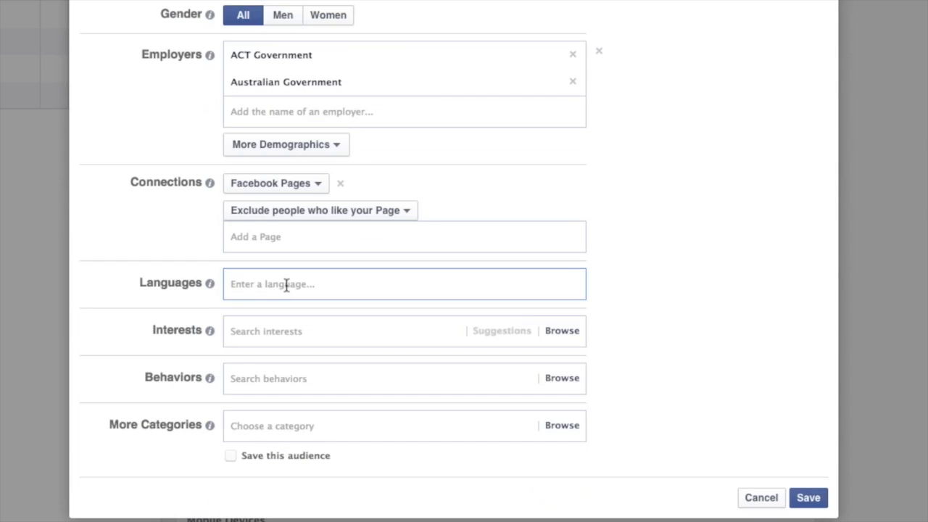
type("ENglish")
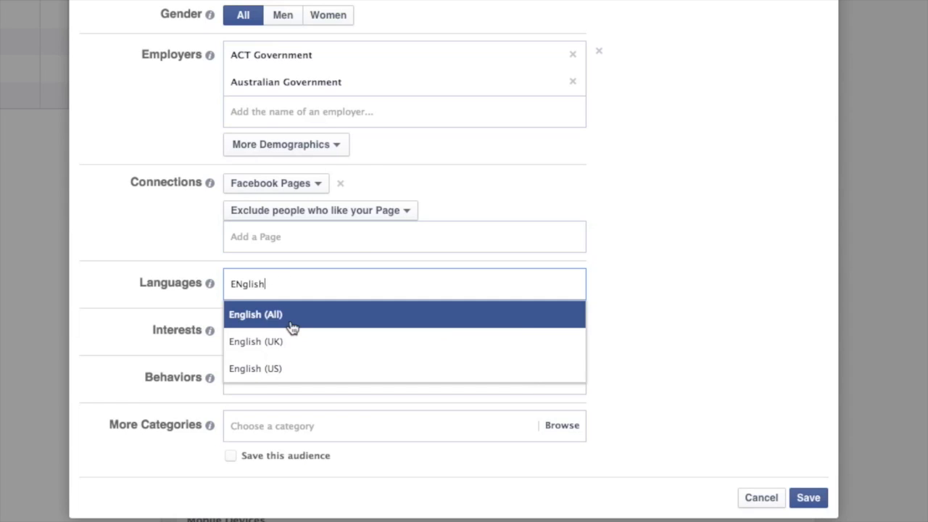
left_click(293, 324)
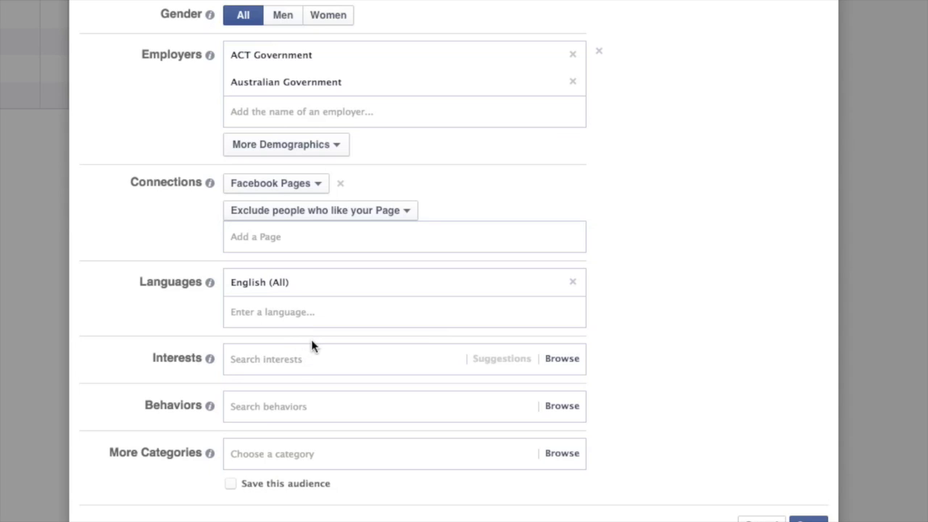
Step: Add Social media marketing, Content marketing and Political communication as interests
left_click(259, 355)
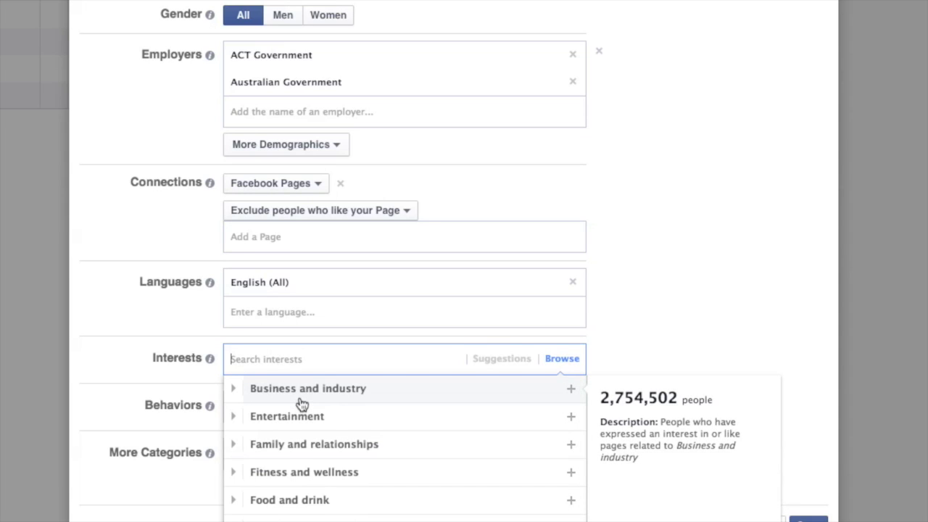
scroll(312, 384, "down", 3)
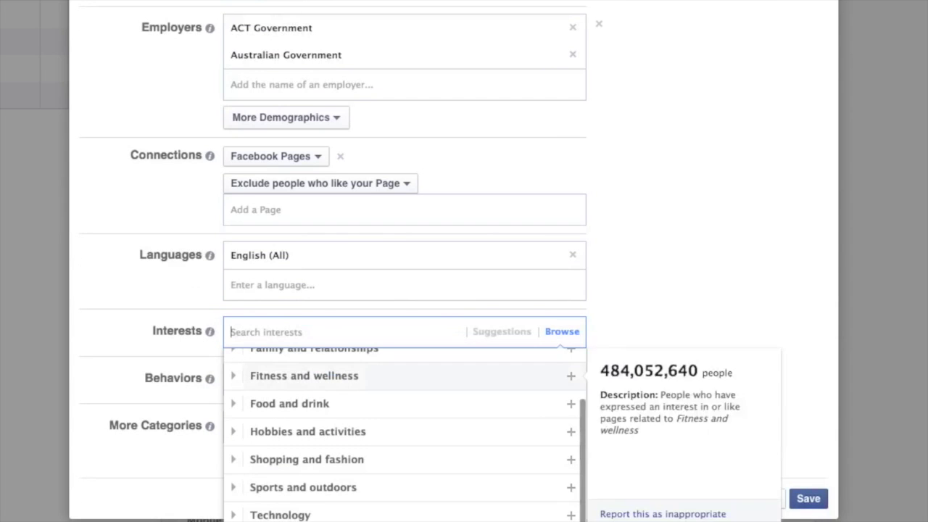
type("so")
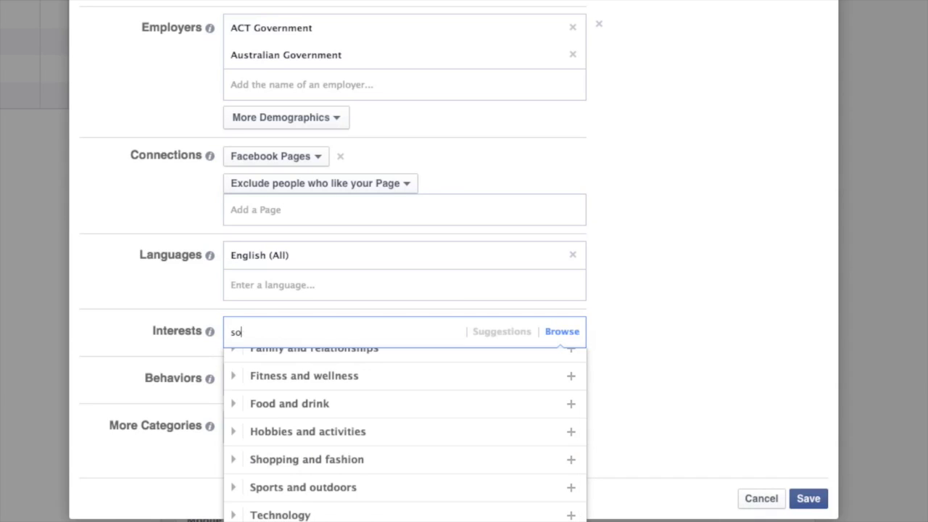
type("cial media")
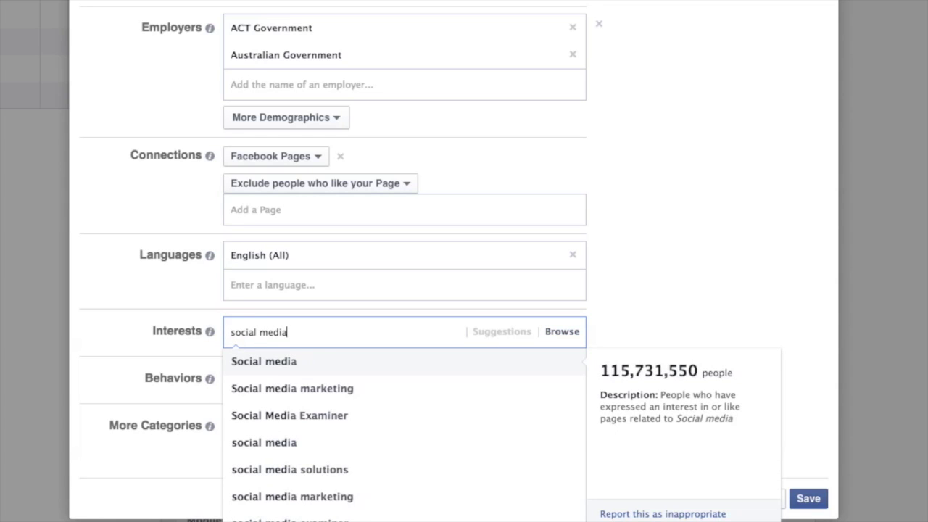
left_click(299, 395)
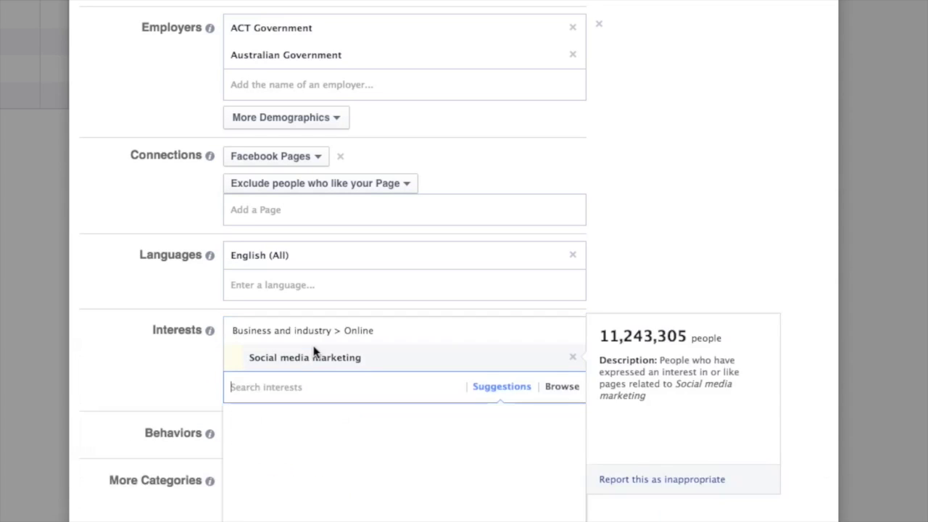
type("conte")
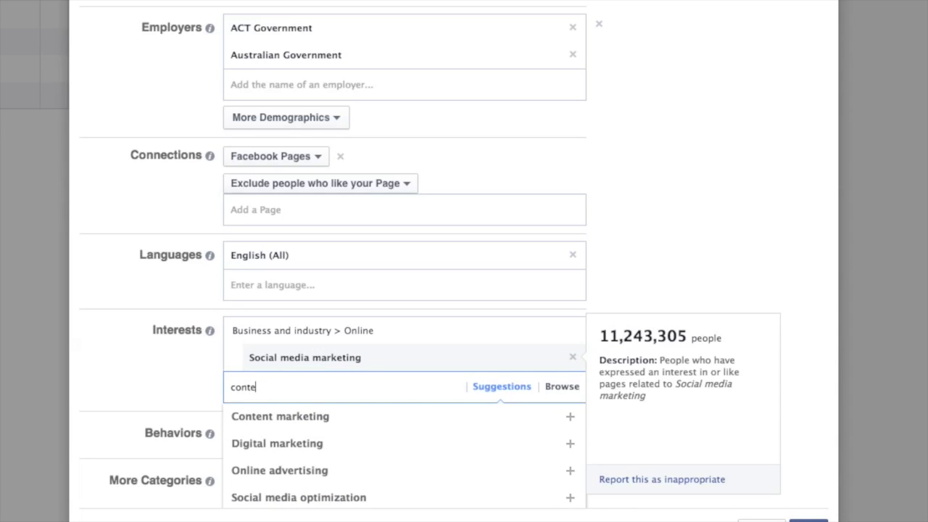
type("nt marketing")
left_click(279, 419)
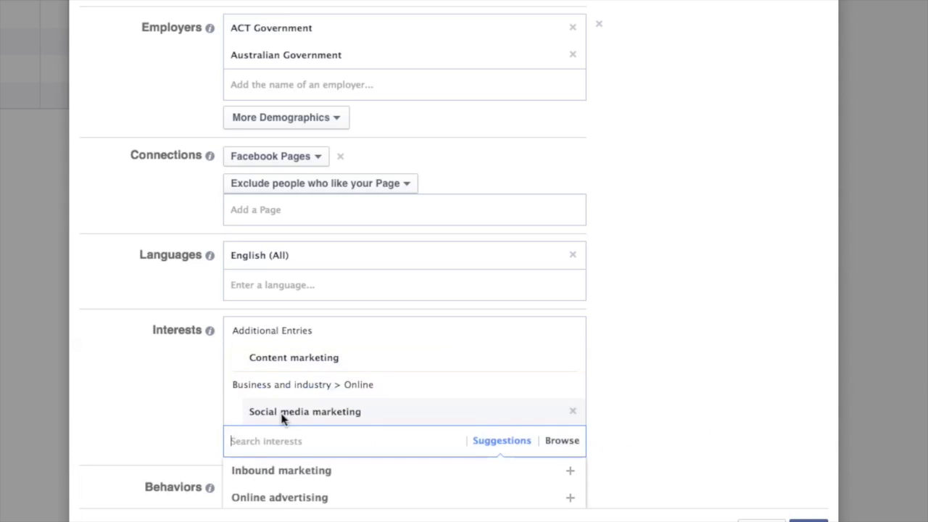
type("poltiical com")
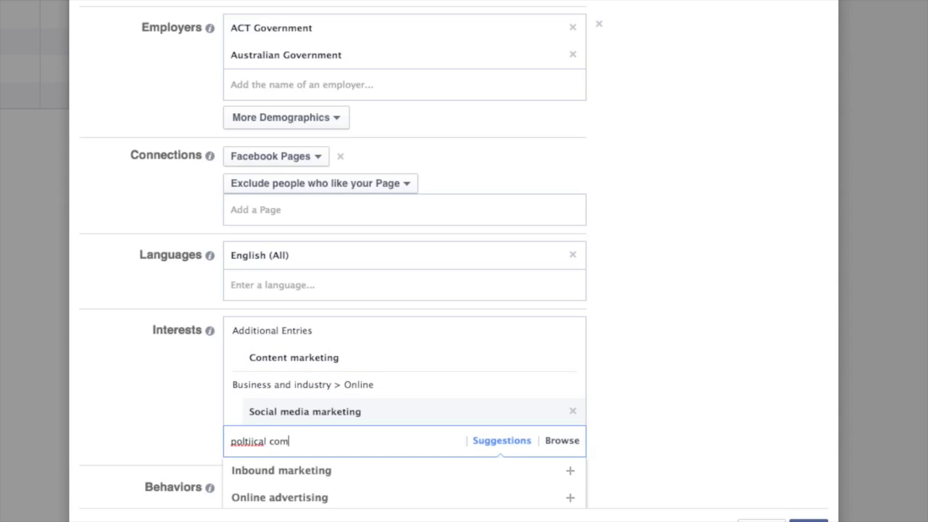
type("m")
key("Return")
Step: Add Tony Abbott, Malcolm Turnbull, Viral marketing and Search engine optimization as interests
type("Lib")
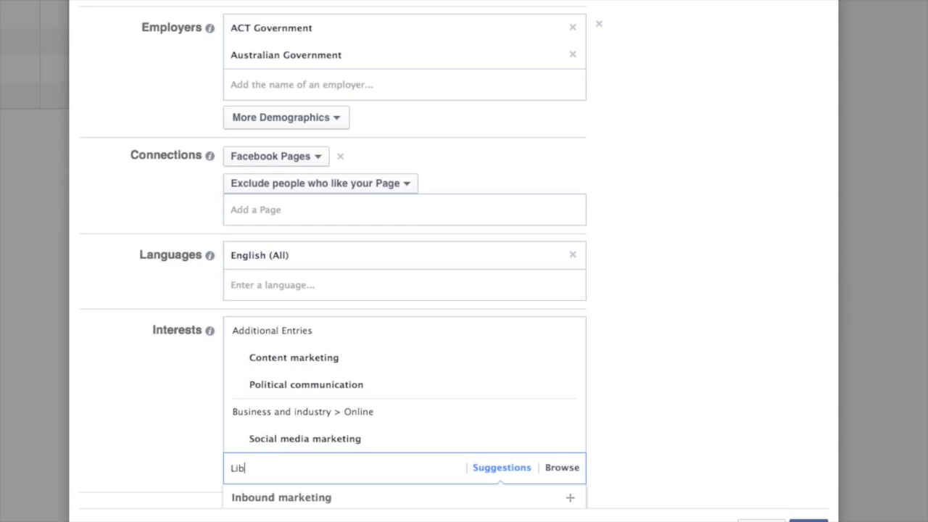
type("eral Party")
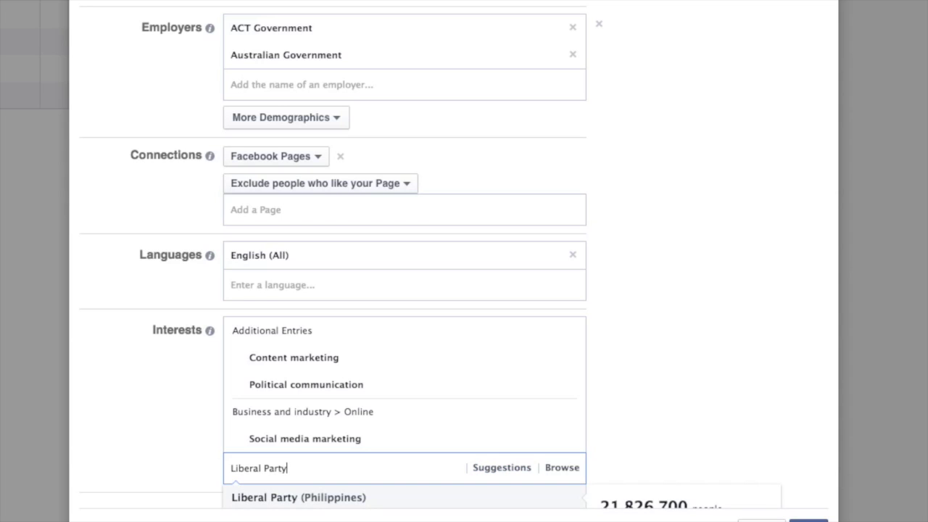
type("r")
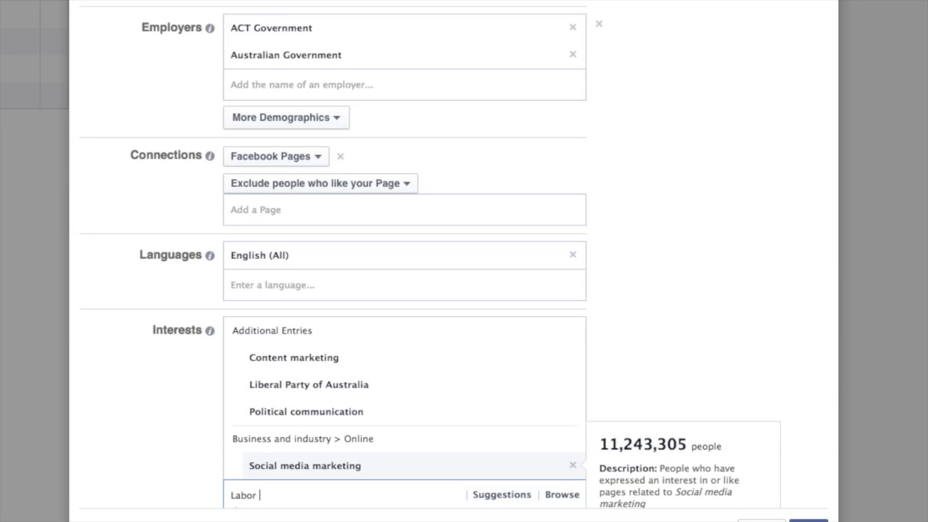
type(" Party")
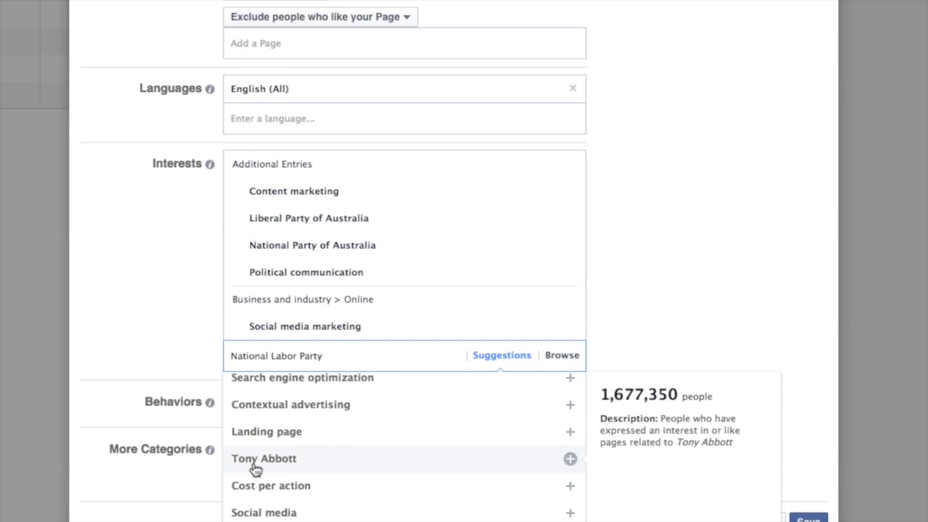
left_click(252, 466)
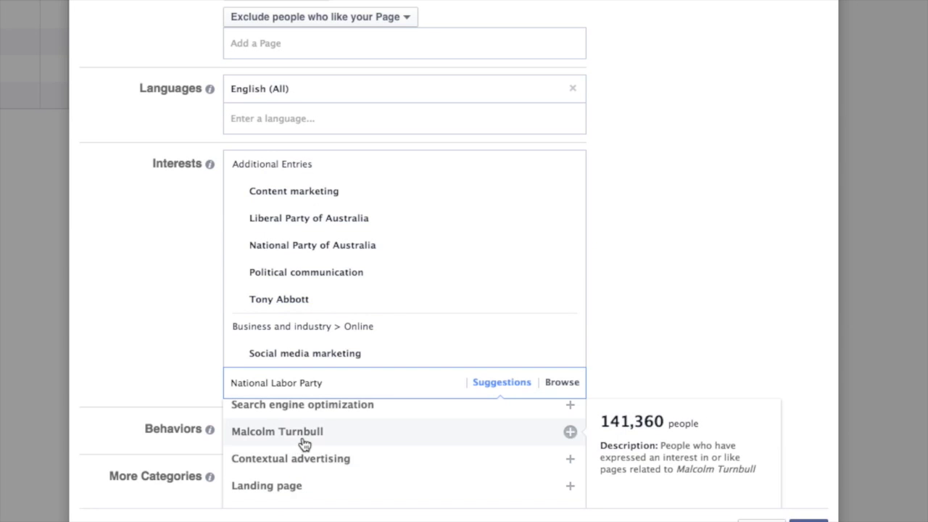
left_click(304, 445)
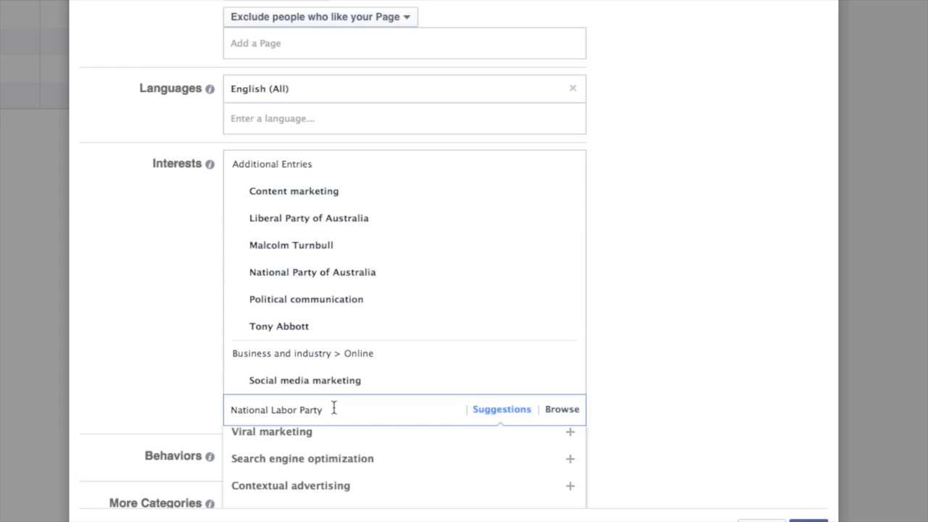
mouse_move(358, 389)
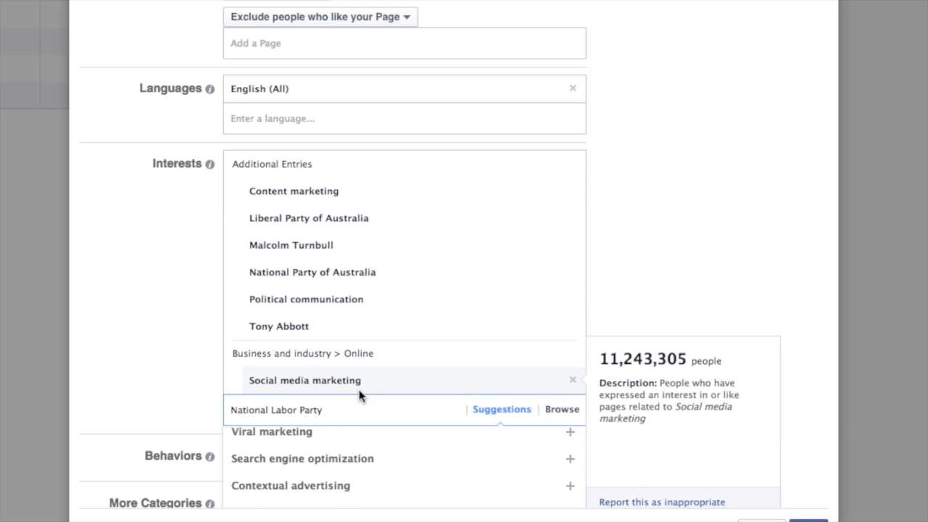
scroll(373, 426, "down", 2)
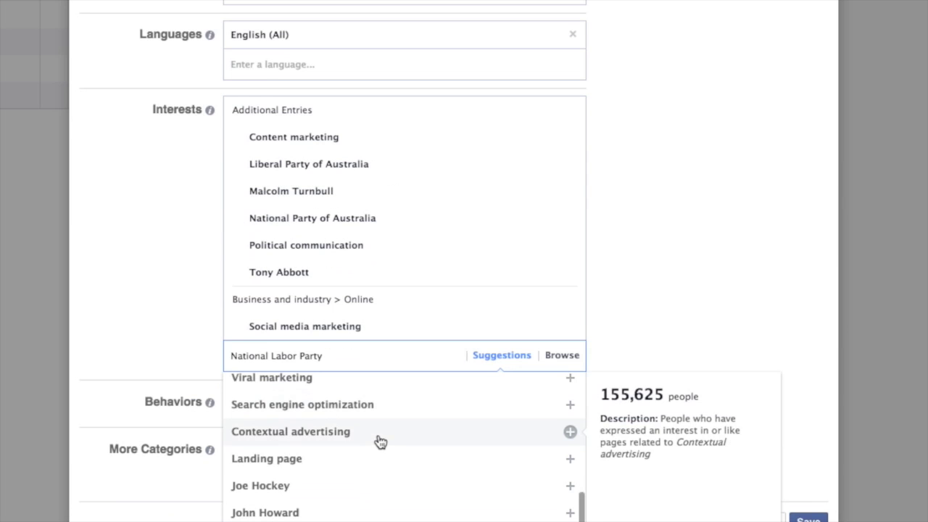
left_click(275, 387)
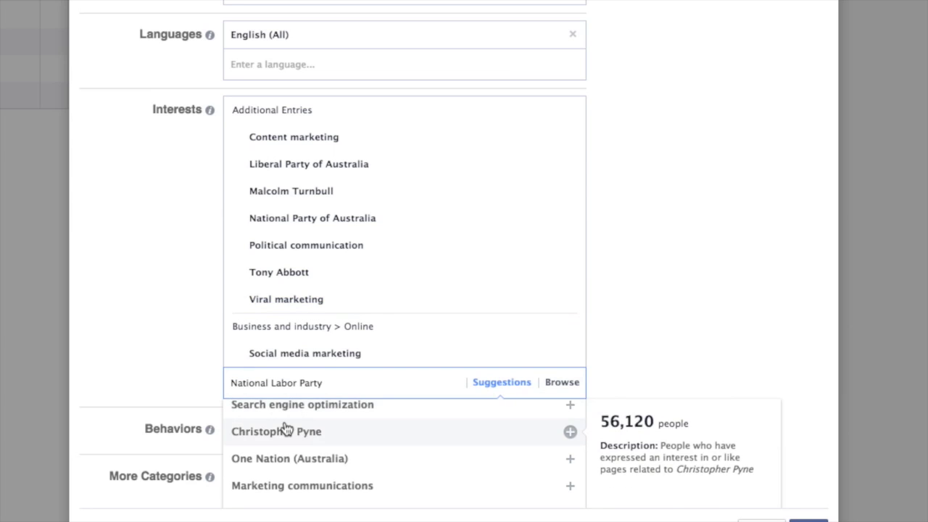
left_click(290, 405)
left_click(154, 419)
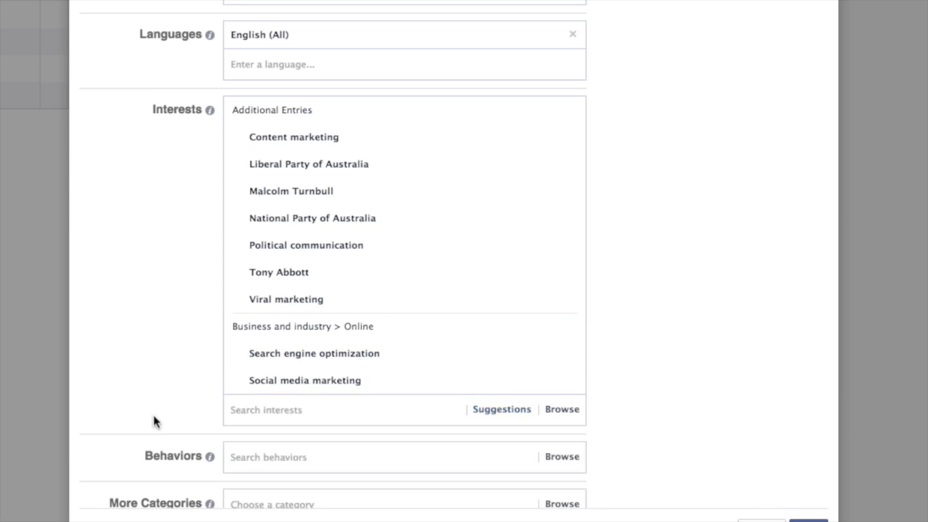
left_click(280, 456)
scroll(281, 453, "down", 3)
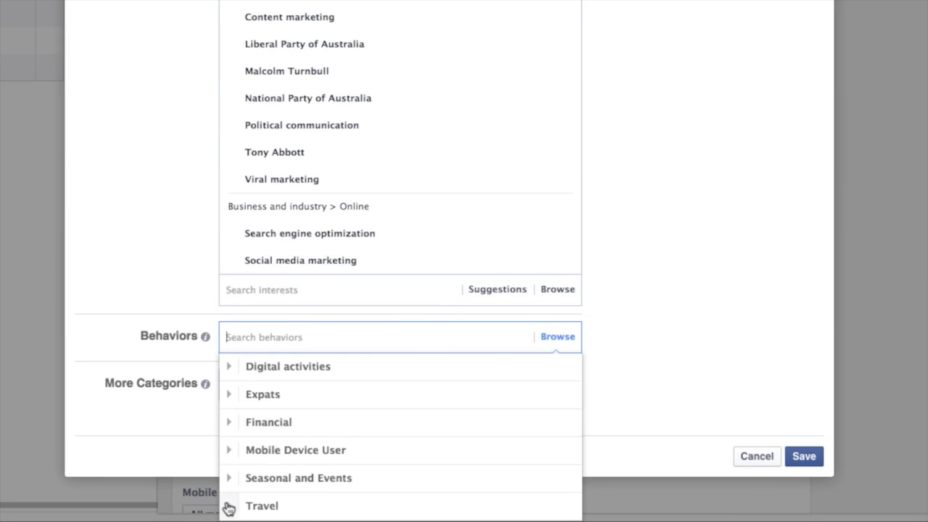
left_click(226, 505)
scroll(308, 413, "down", 2)
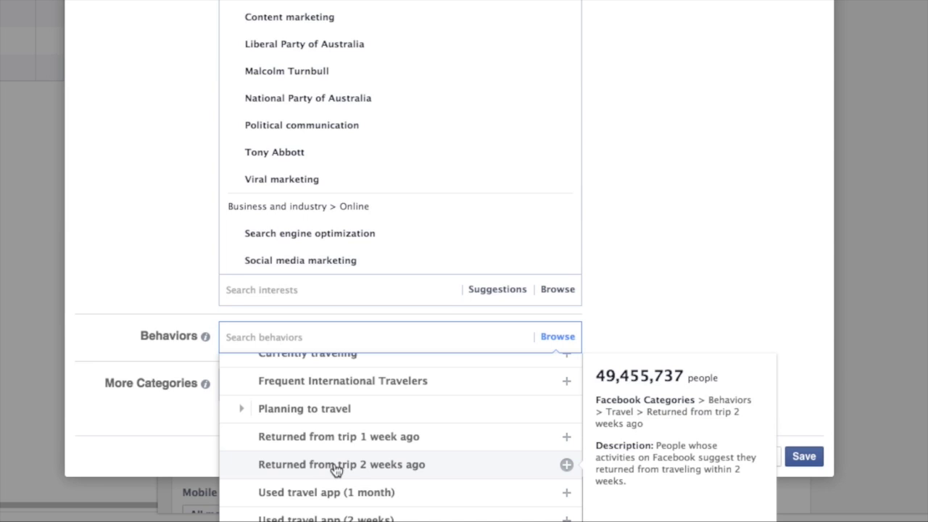
mouse_move(304, 432)
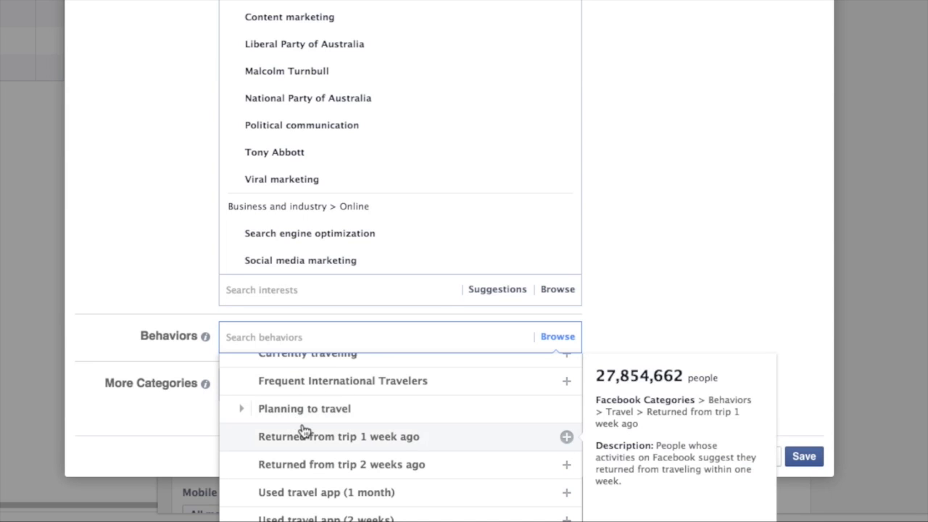
scroll(330, 456, "down", 10)
scroll(333, 438, "up", 10)
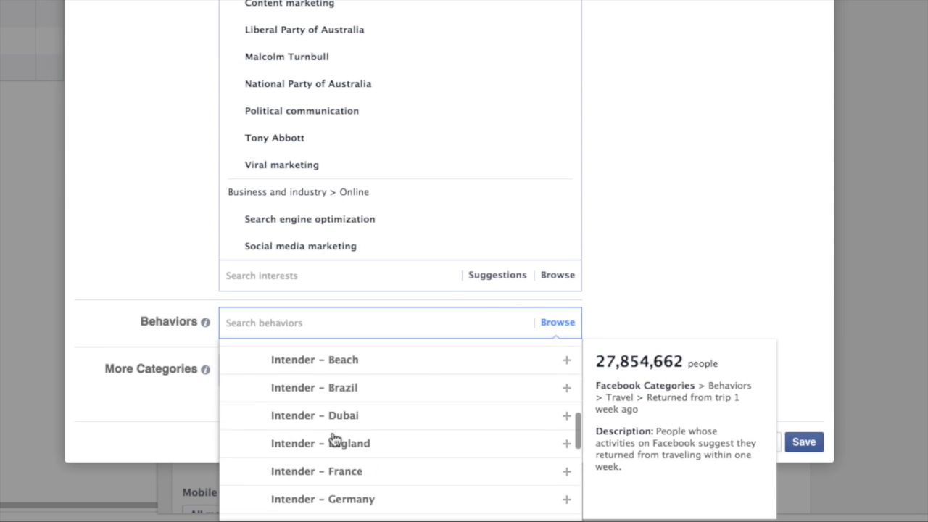
scroll(301, 447, "down", 10)
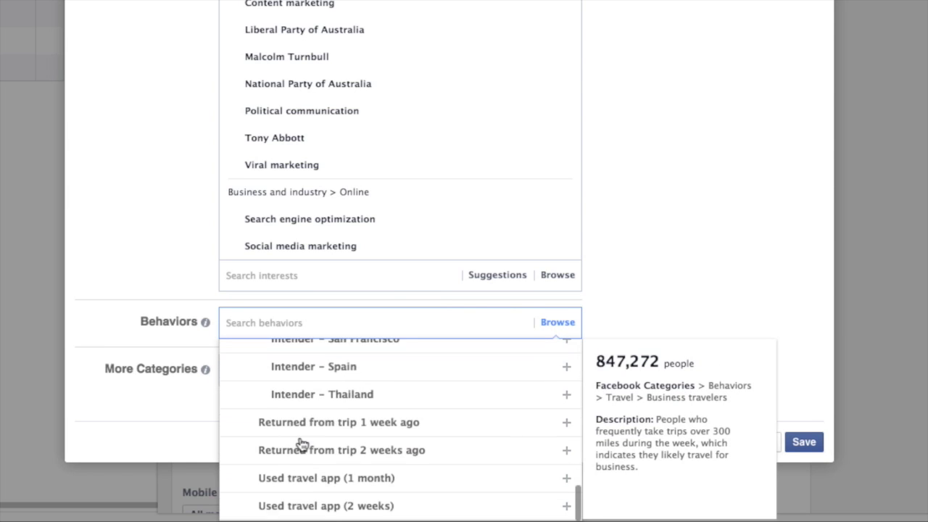
scroll(300, 443, "up", 15)
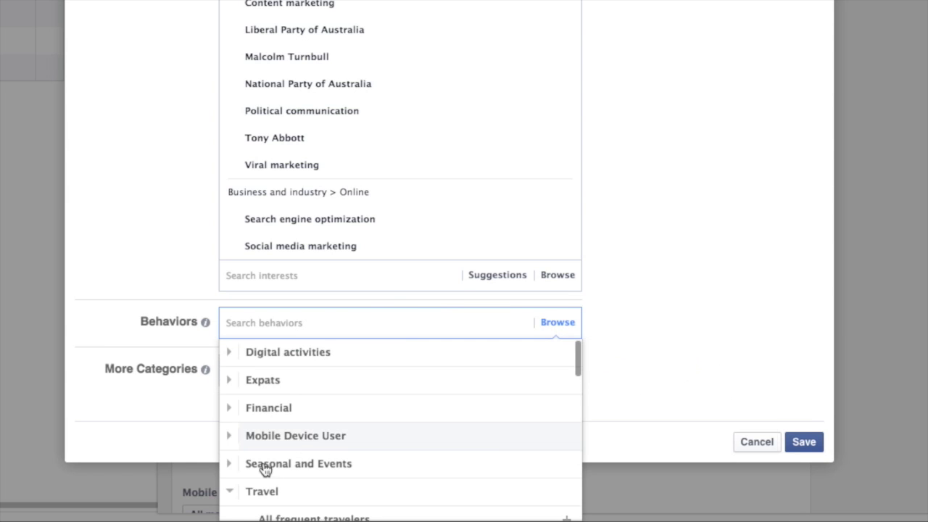
left_click(231, 495)
left_click(194, 342)
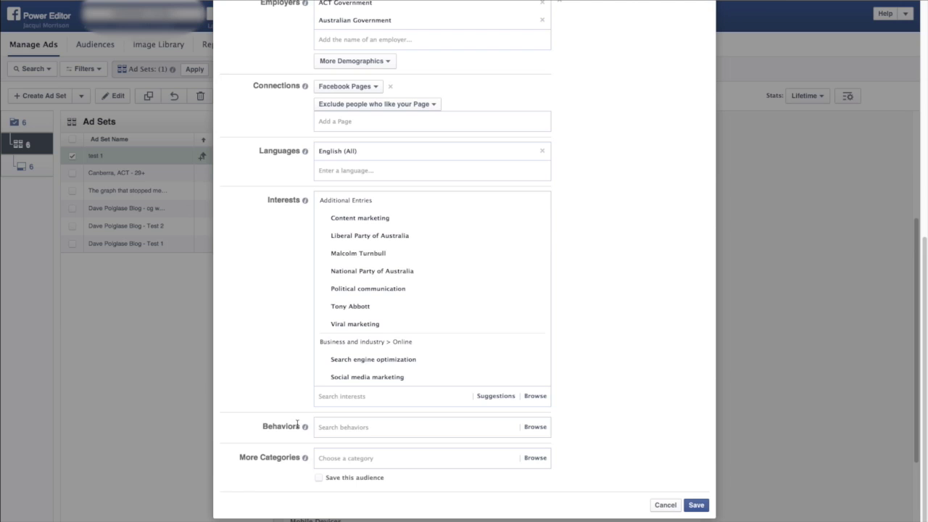
left_click(348, 456)
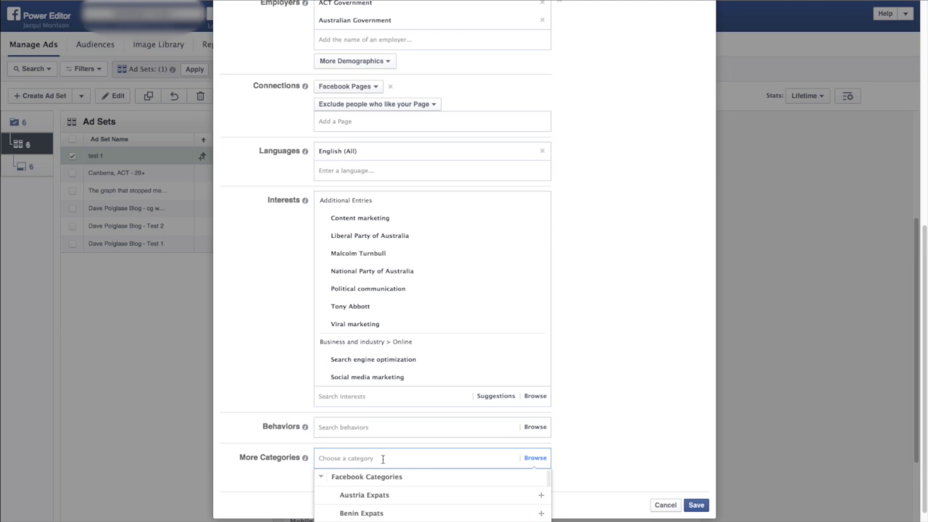
left_click(594, 408)
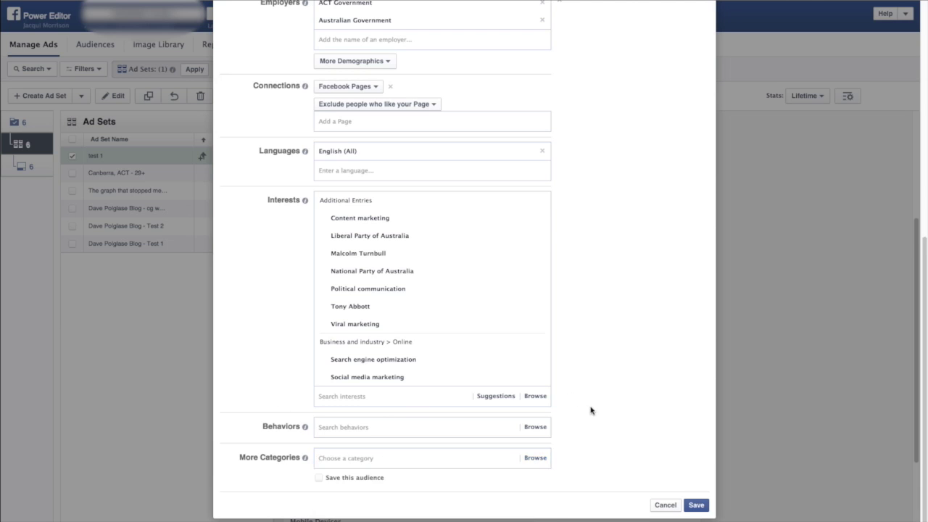
left_click(399, 458)
scroll(416, 442, "down", 2)
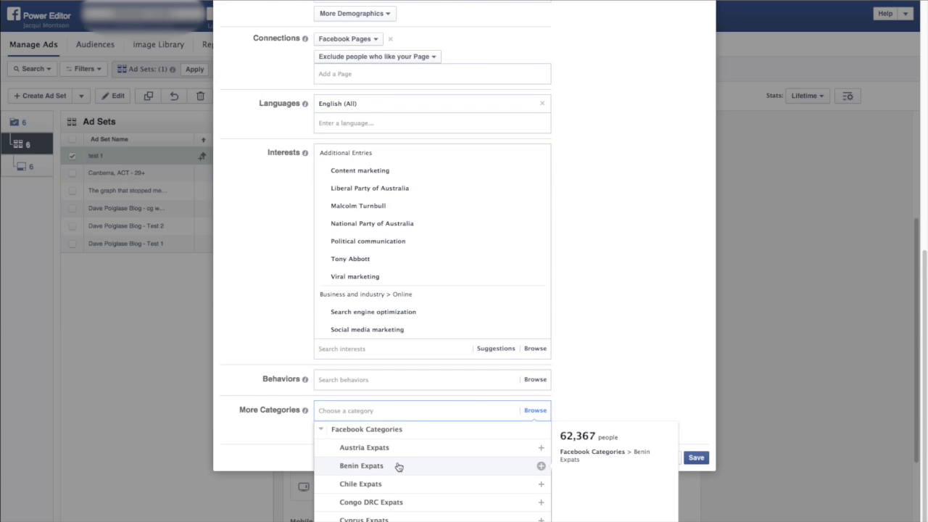
scroll(398, 466, "down", 10)
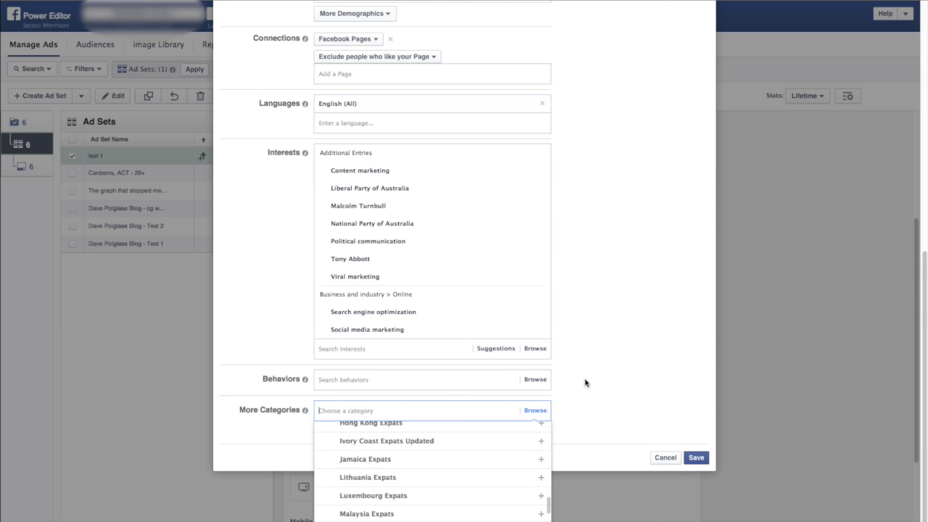
left_click(635, 421)
scroll(638, 428, "up", 2)
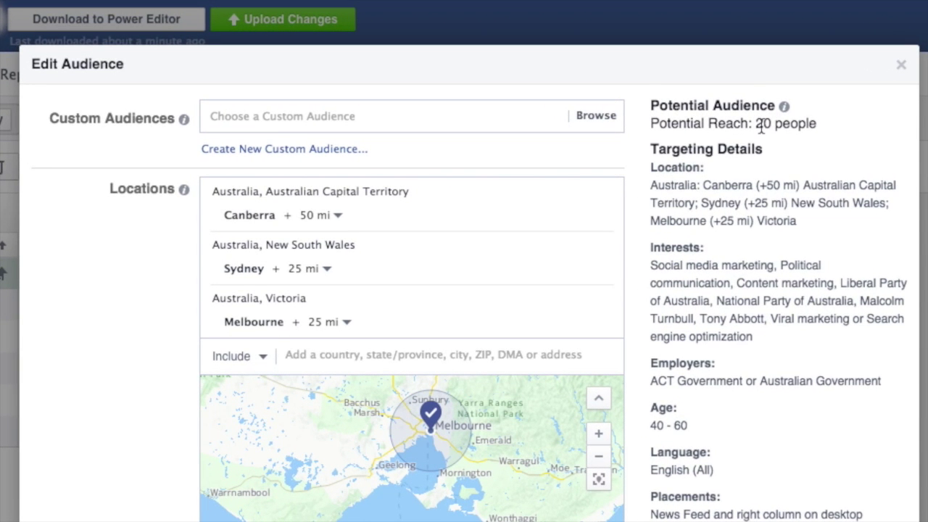
Step: Scroll through the 'test 1' ad set panel to check its 20-person potential reach
scroll(819, 348, "down", 3)
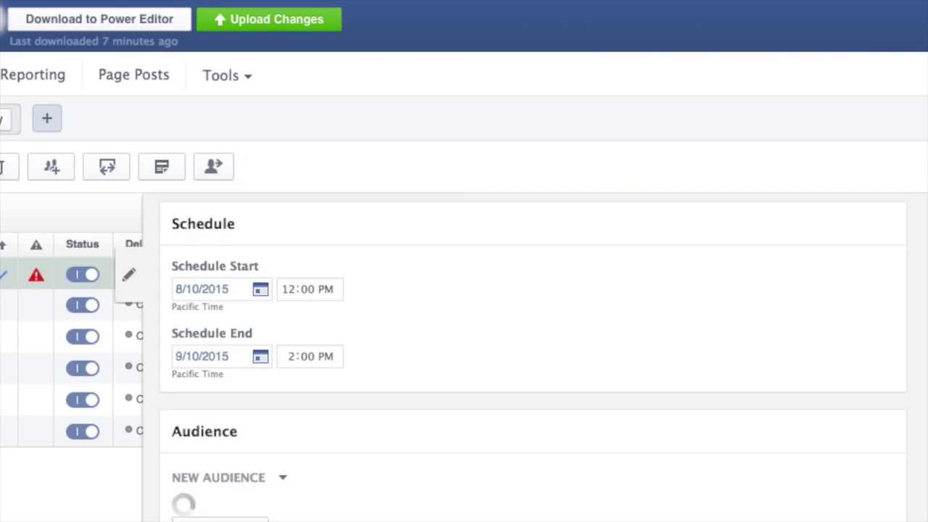
scroll(254, 262, "up", 5)
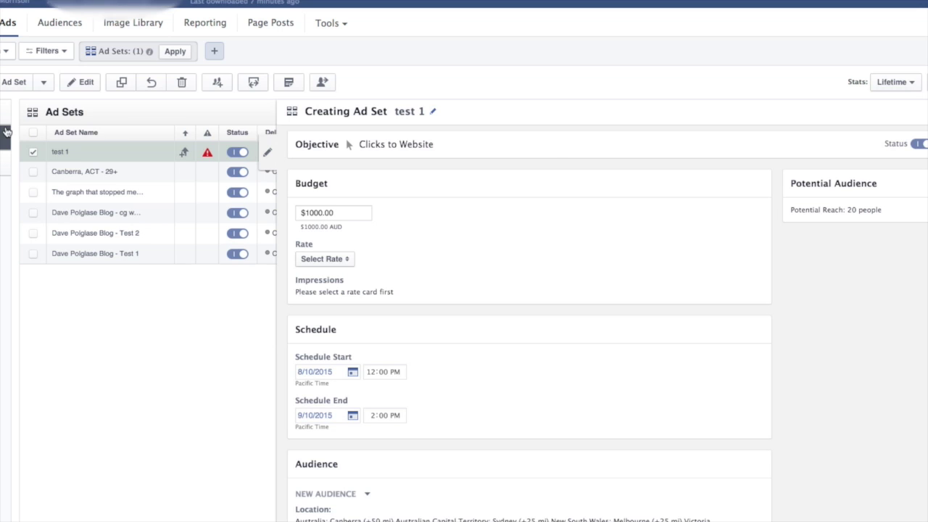
Step: Drop Desktop Right Column from the ad set's placements and move to the Ads level for 'test 1'
scroll(555, 243, "down", 8)
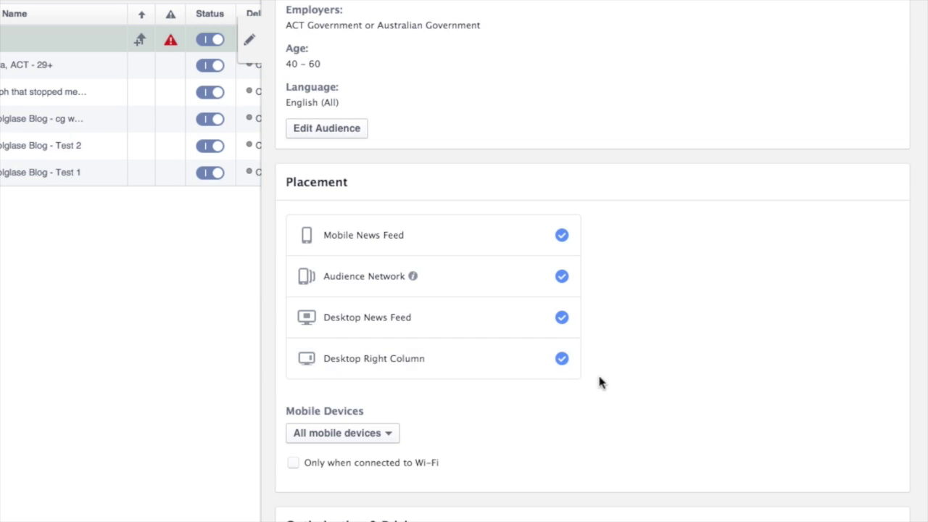
left_click(568, 363)
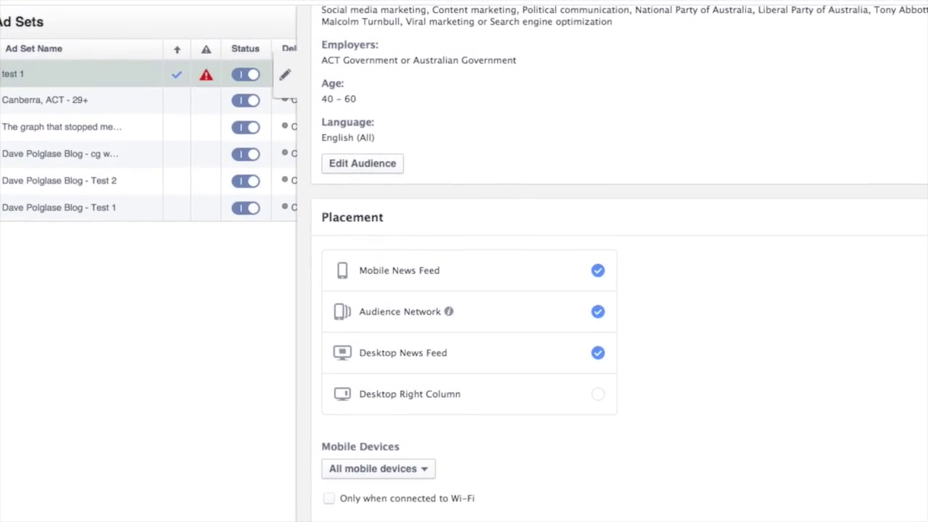
left_click(2, 110)
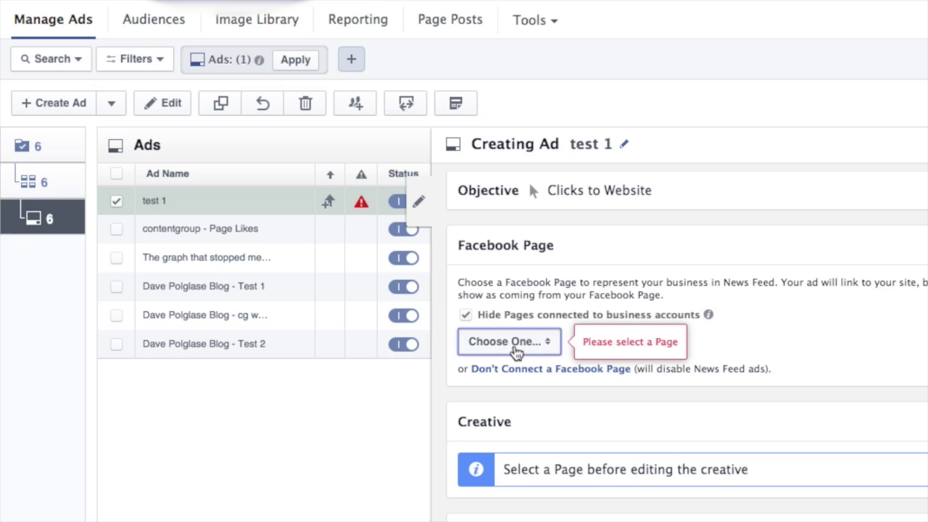
Step: Choose contentgroup as the ad's Facebook Page and copy the blog article's URL for the destination
left_click(506, 341)
left_click(516, 365)
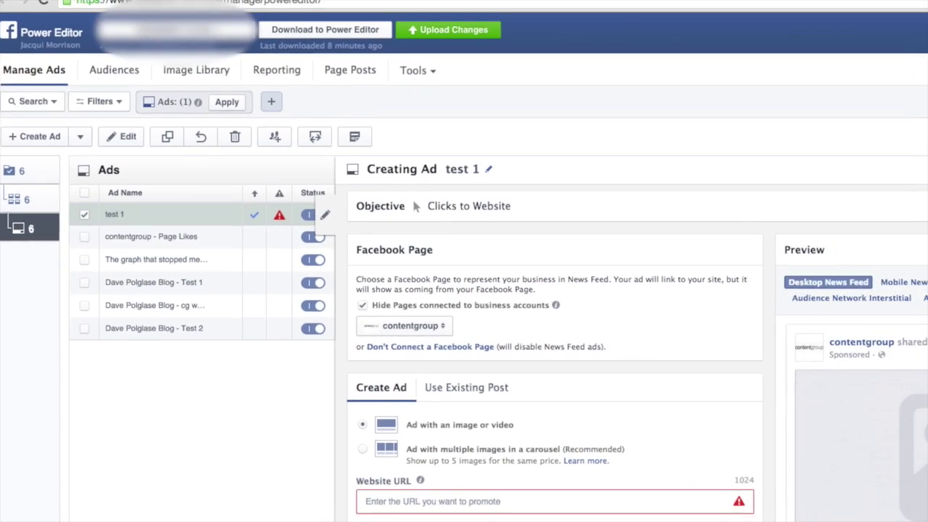
left_click(355, 15)
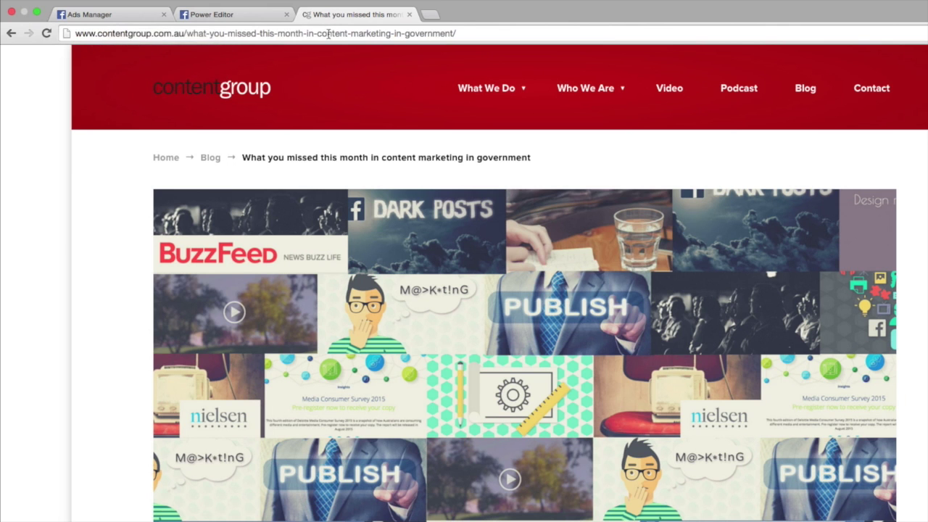
left_click(258, 15)
left_click(322, 16)
left_click(317, 33)
key("ctrl+c")
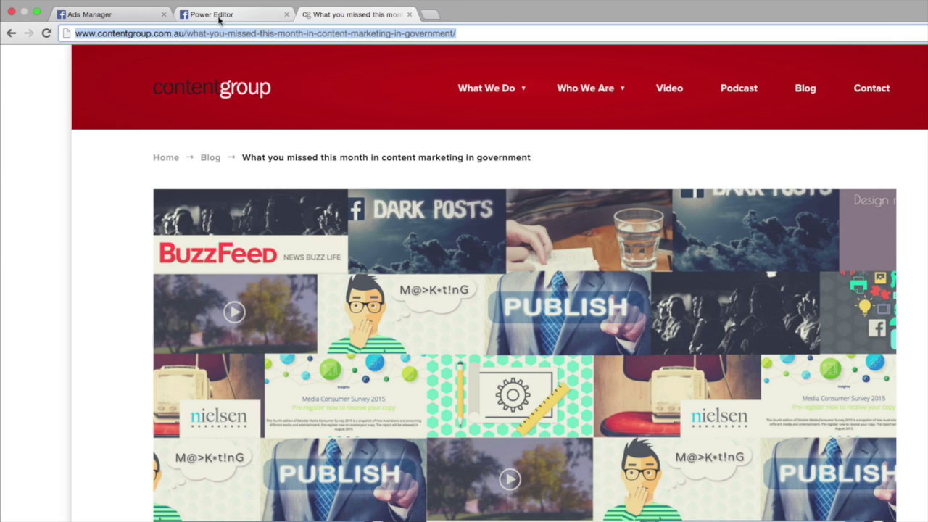
left_click(207, 14)
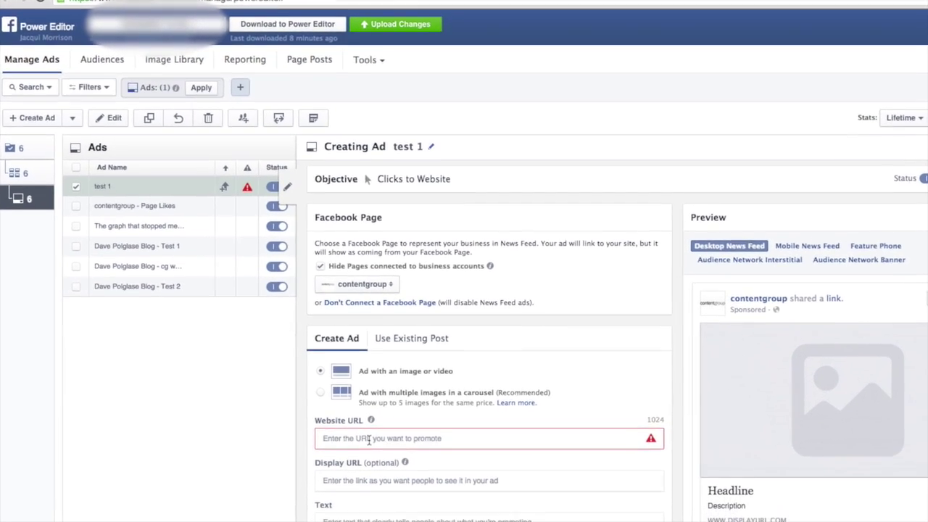
left_click(421, 475)
Step: Paste the content-marketing-in-government article link as the ad's Website URL, then go to the Text field
key("ctrl+v")
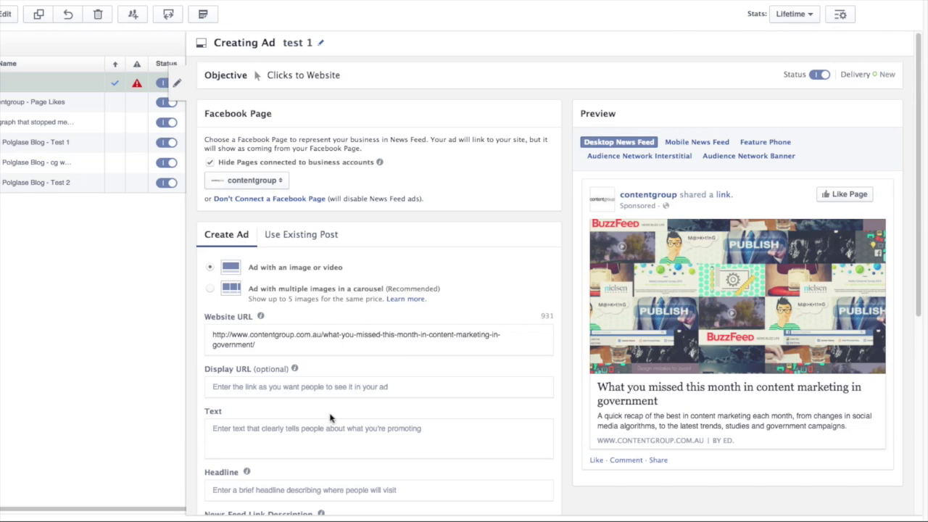
scroll(332, 417, "down", 5)
scroll(341, 392, "up", 1)
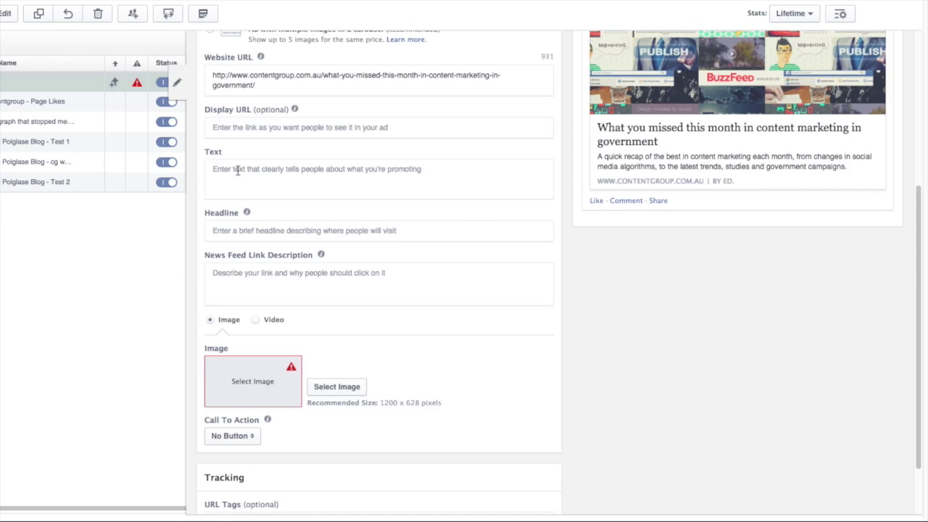
scroll(243, 174, "up", 2)
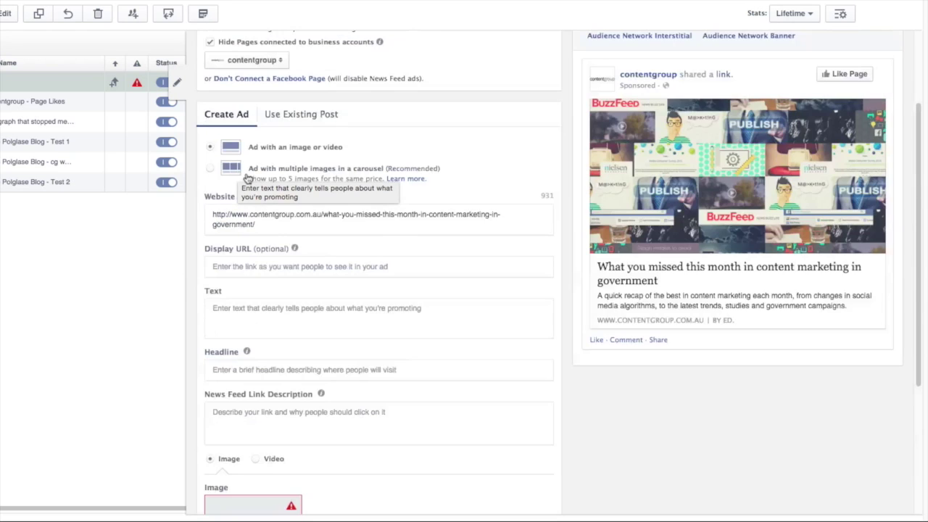
left_click(268, 316)
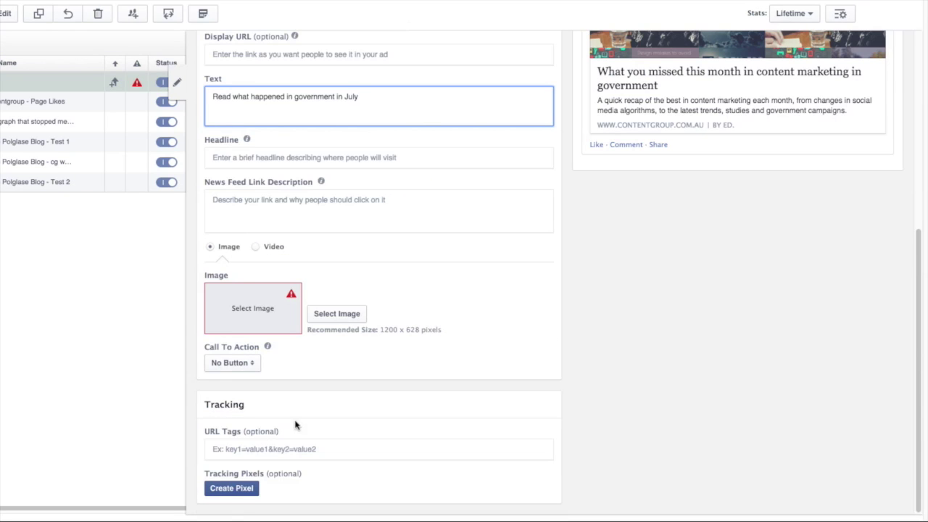